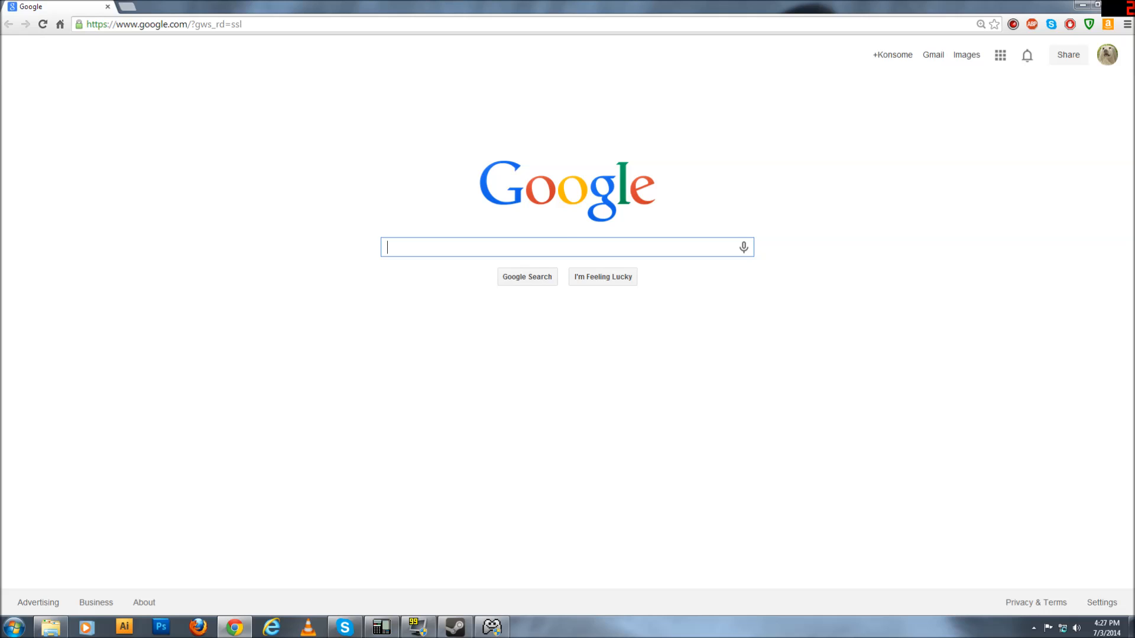
- Search Google for "winrar cnet"
type("w")
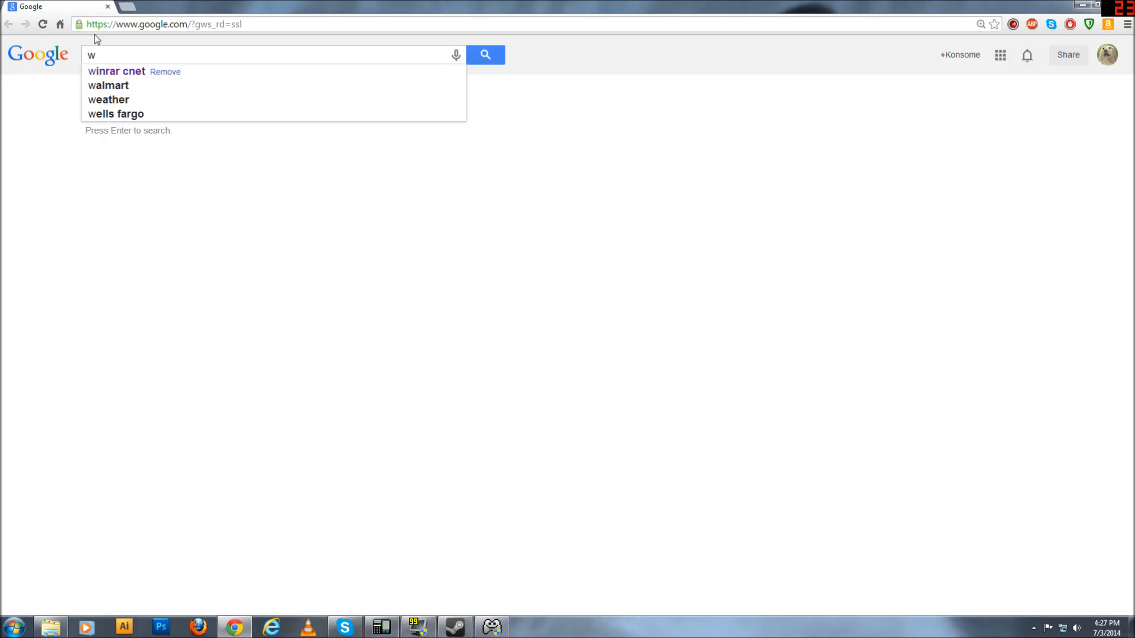
left_click(59, 24)
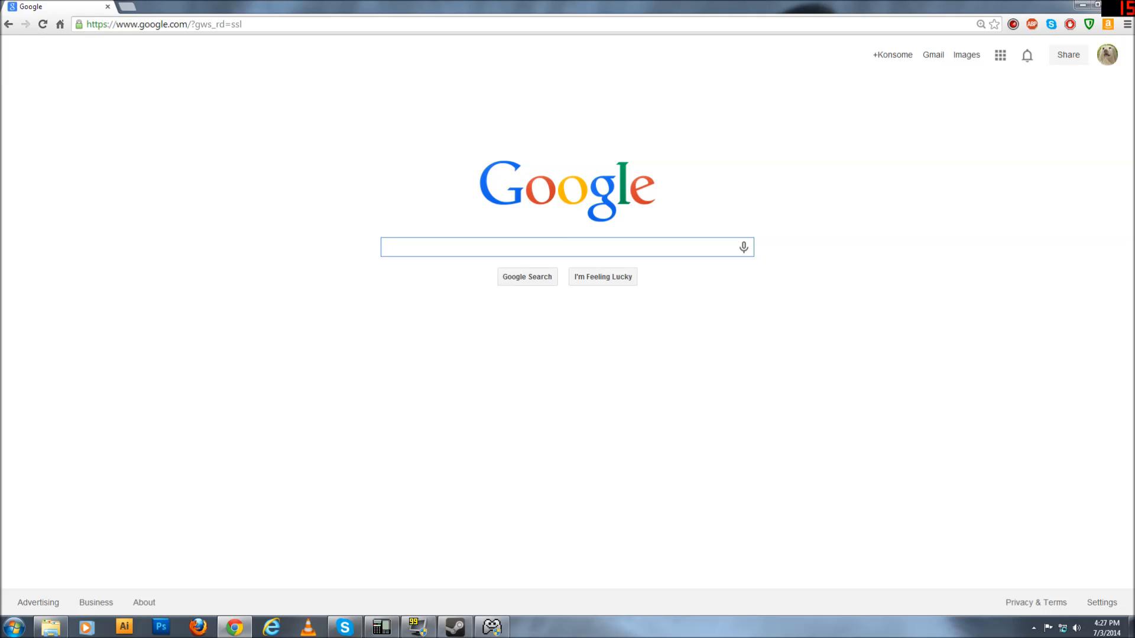
type("win")
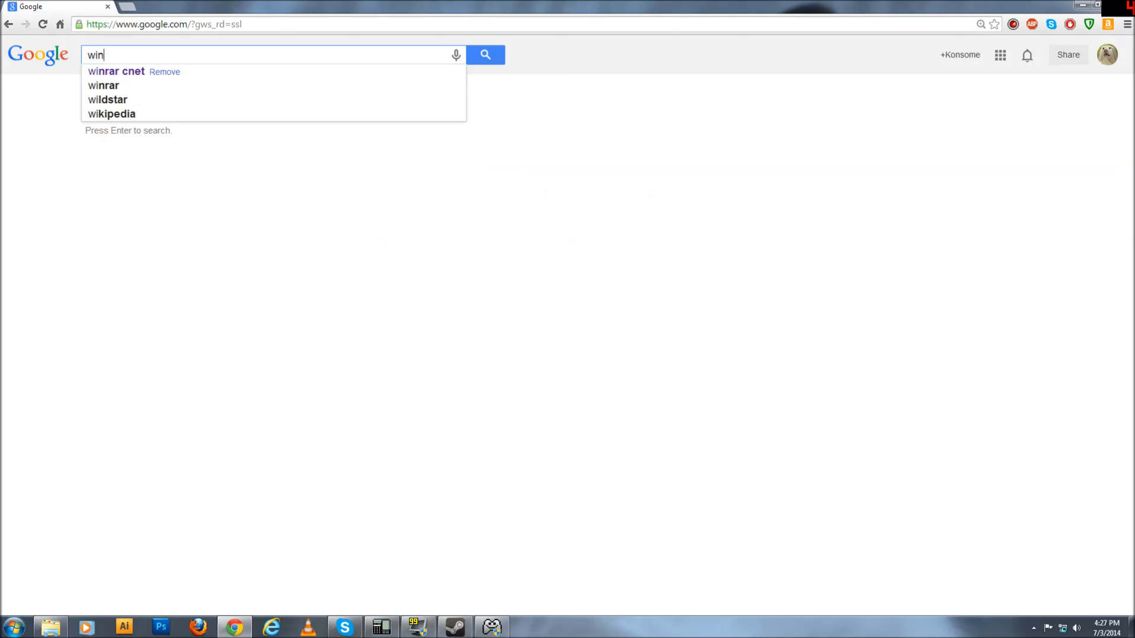
type("rar cnet")
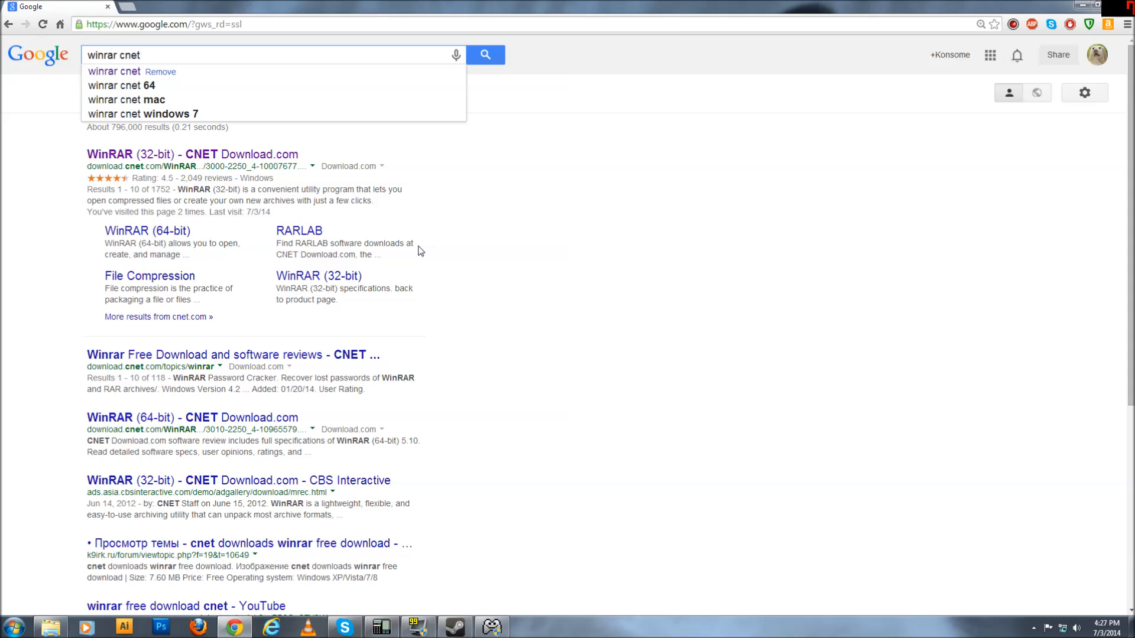
key("Return")
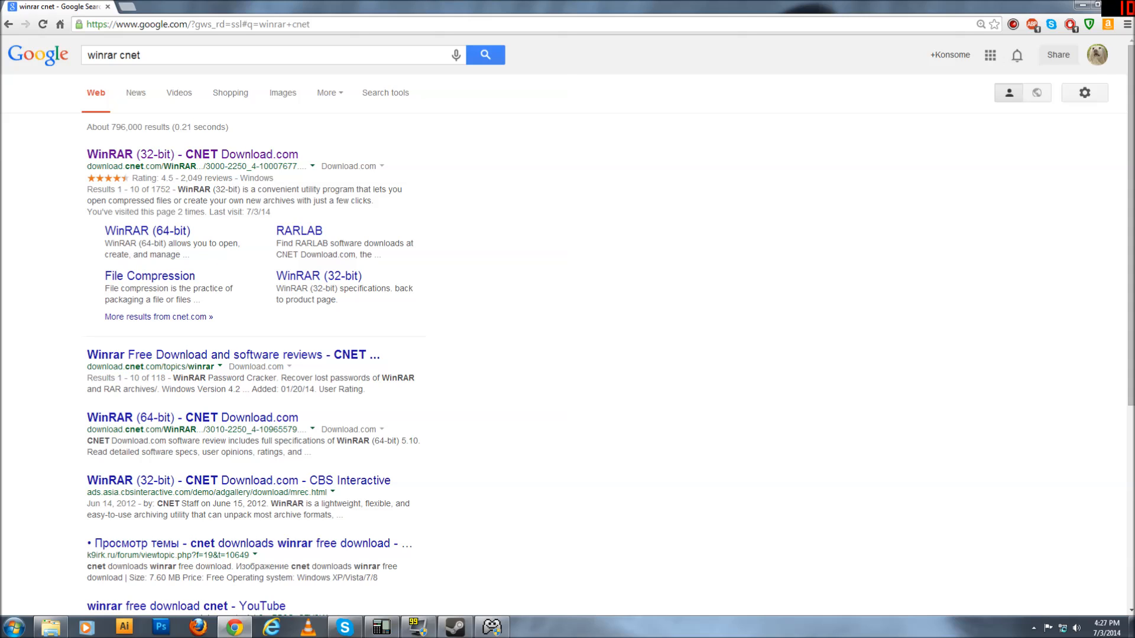
- Check in the Control Panel's System information whether Windows is 32-bit or 64-bit, and close the window
left_click(15, 632)
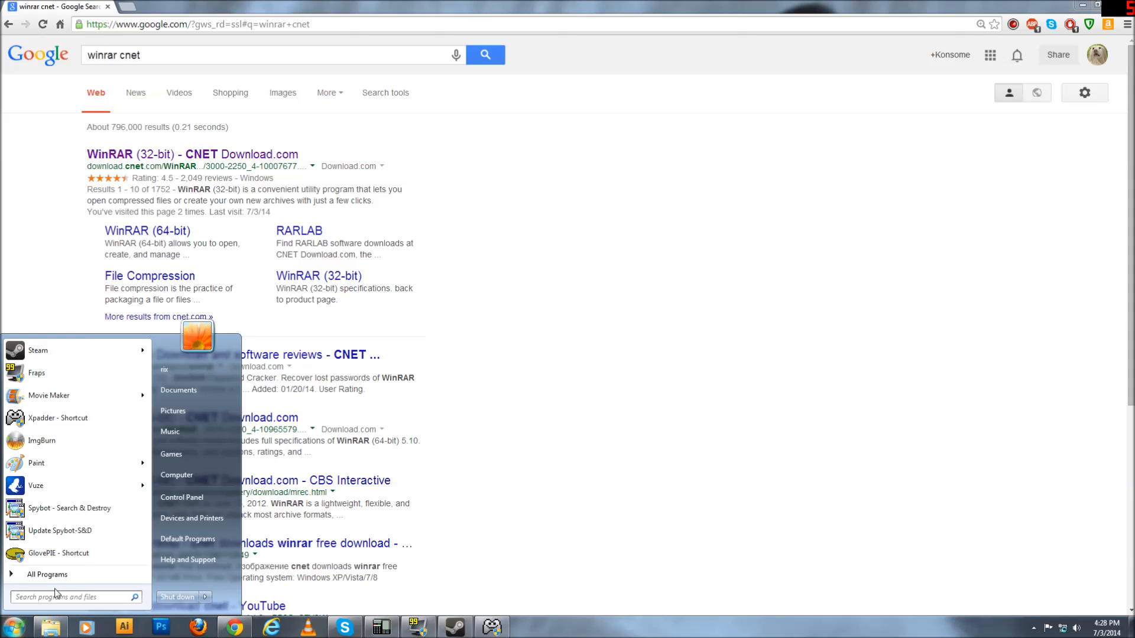
left_click(184, 500)
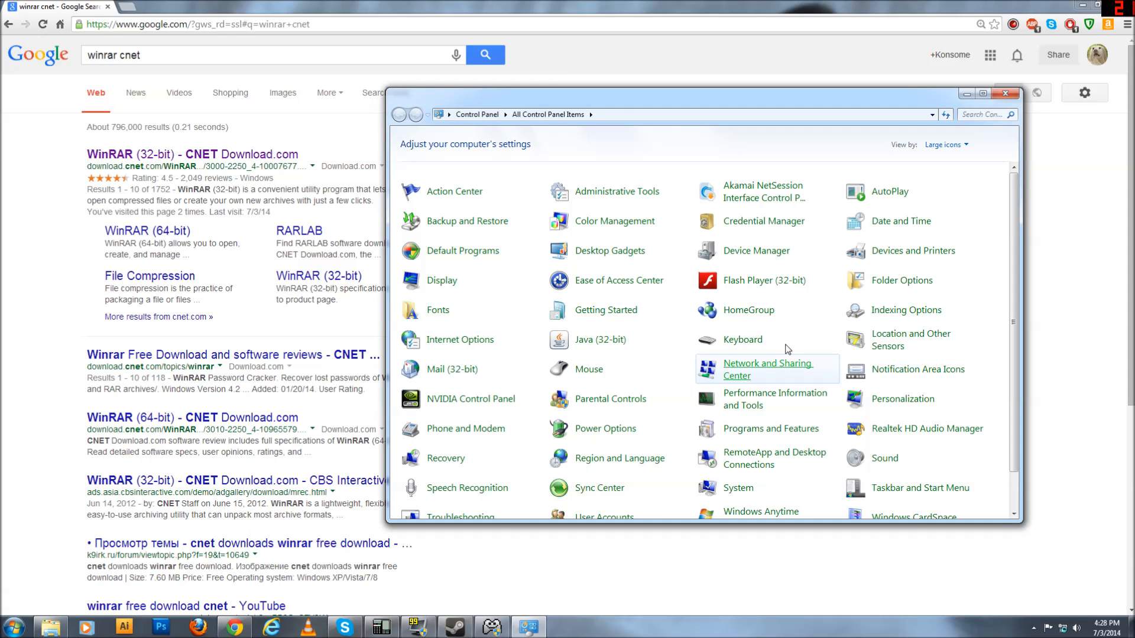
scroll(719, 372, "down", 1)
scroll(663, 404, "up", 1)
scroll(663, 403, "down", 1)
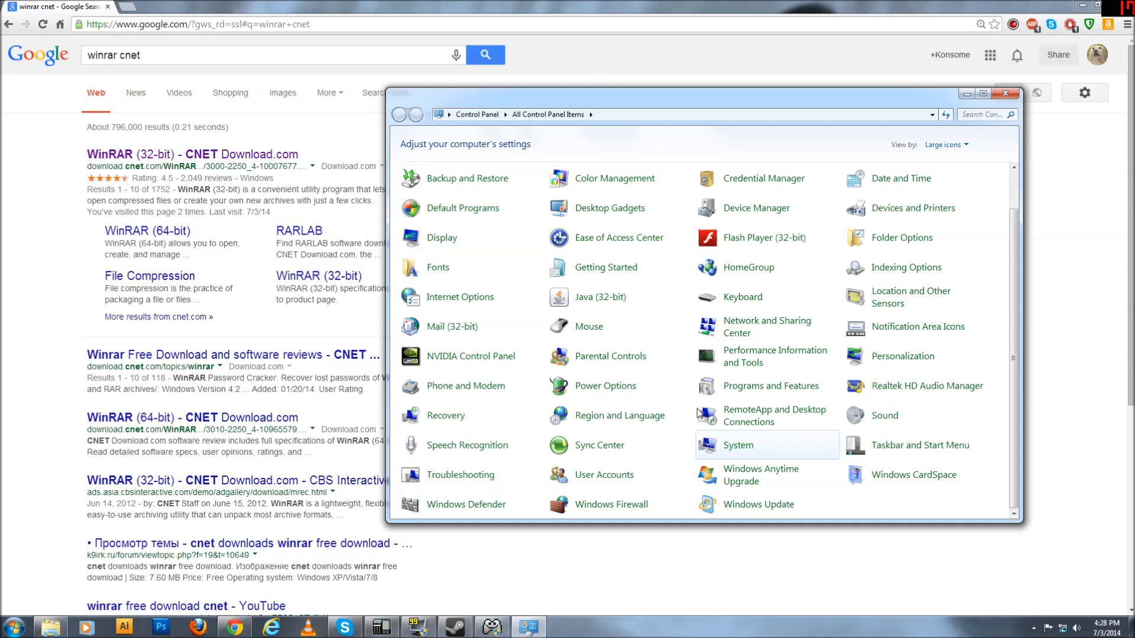
left_click(737, 446)
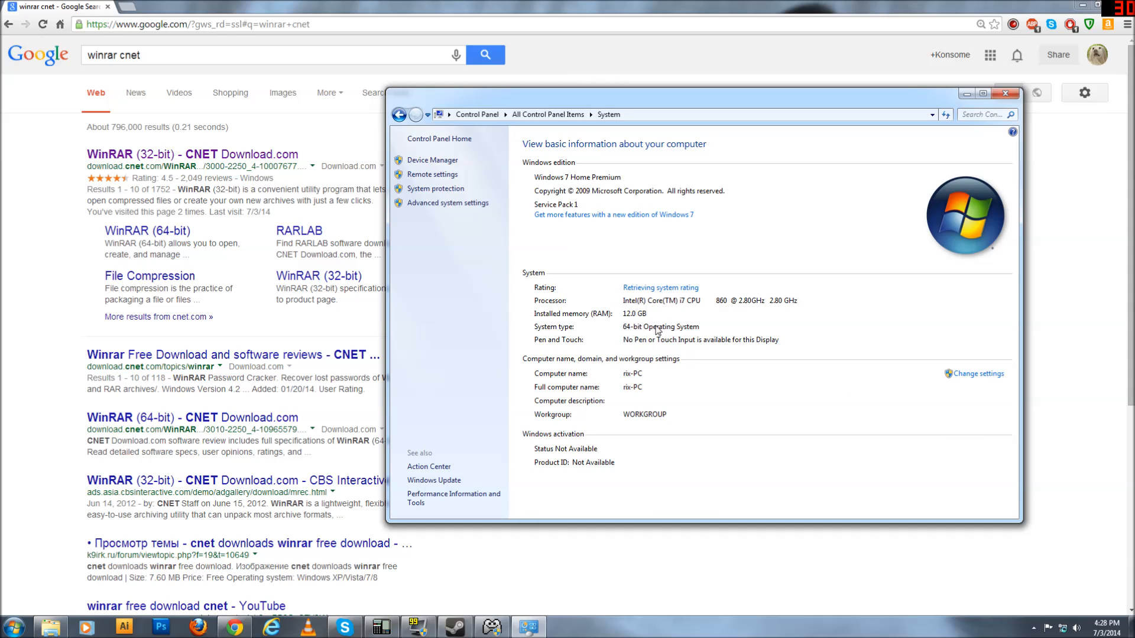
left_click(1015, 93)
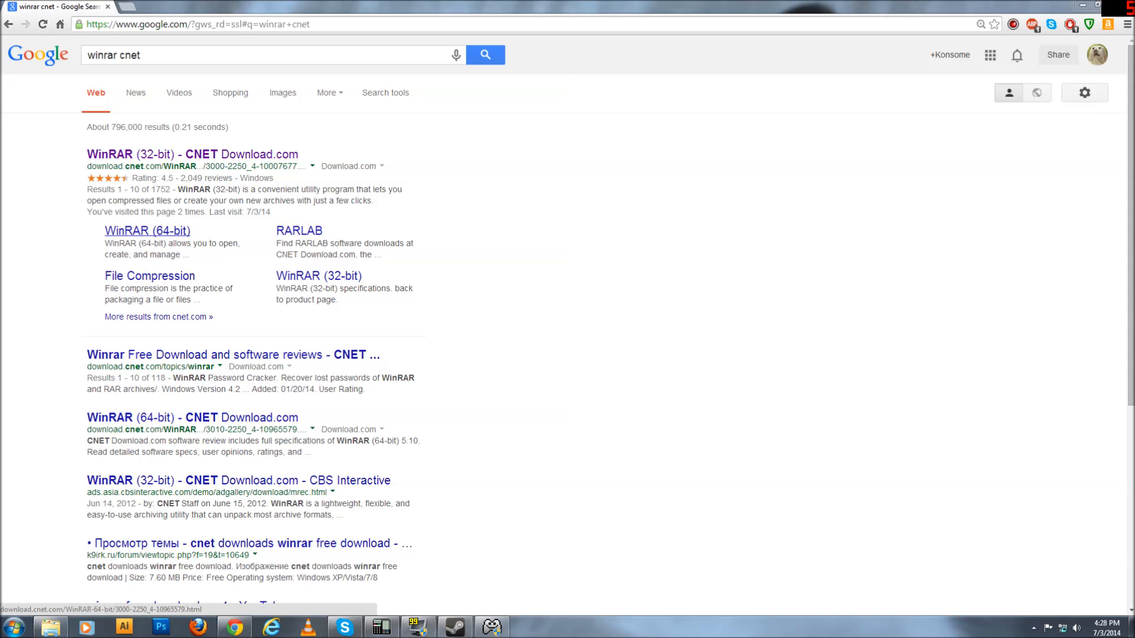
- Download the WinRAR (64-bit) installer from its CNET Download.com page
left_click(152, 235)
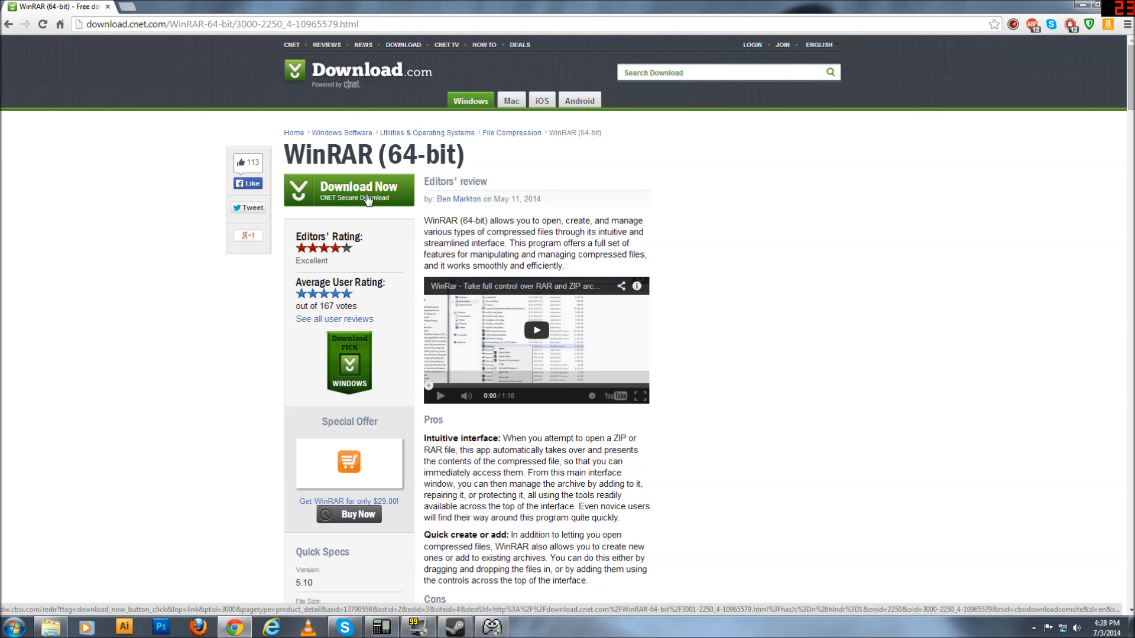
left_click(388, 187)
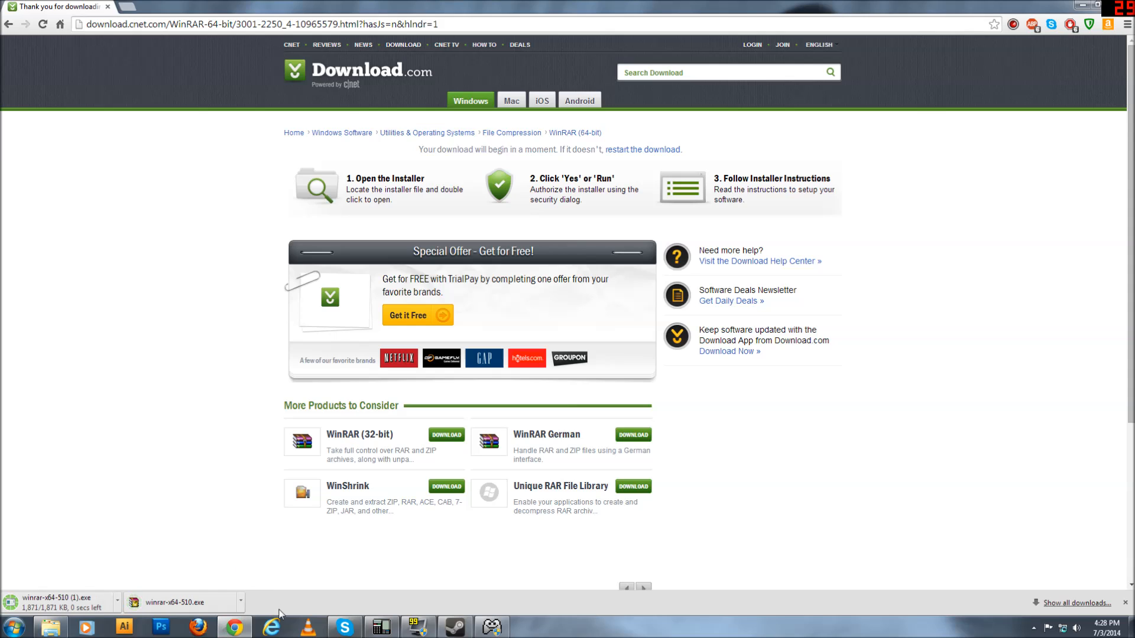
left_click(242, 607)
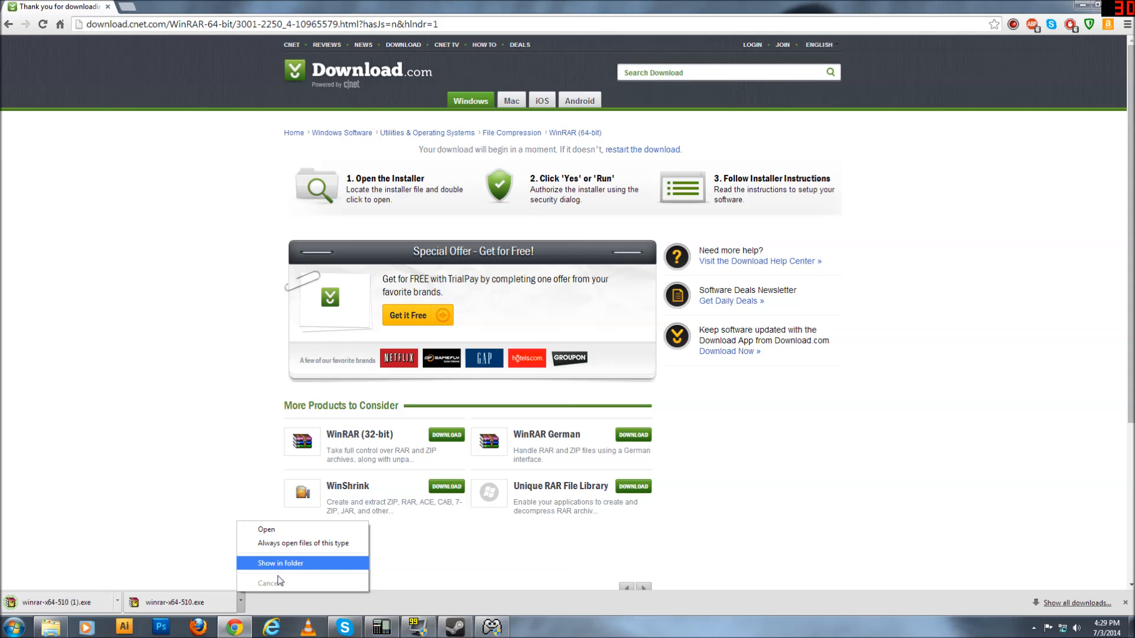
left_click(154, 605)
right_click(154, 605)
left_click(379, 572)
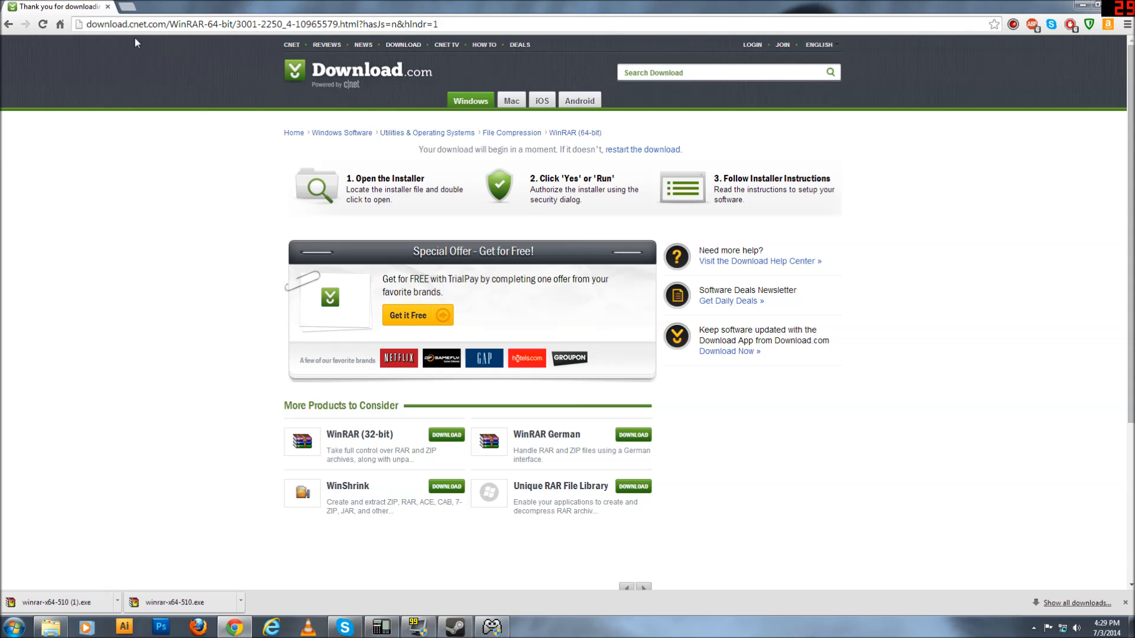
- Return to the Google home page and search for "xpadder free"
left_click(60, 24)
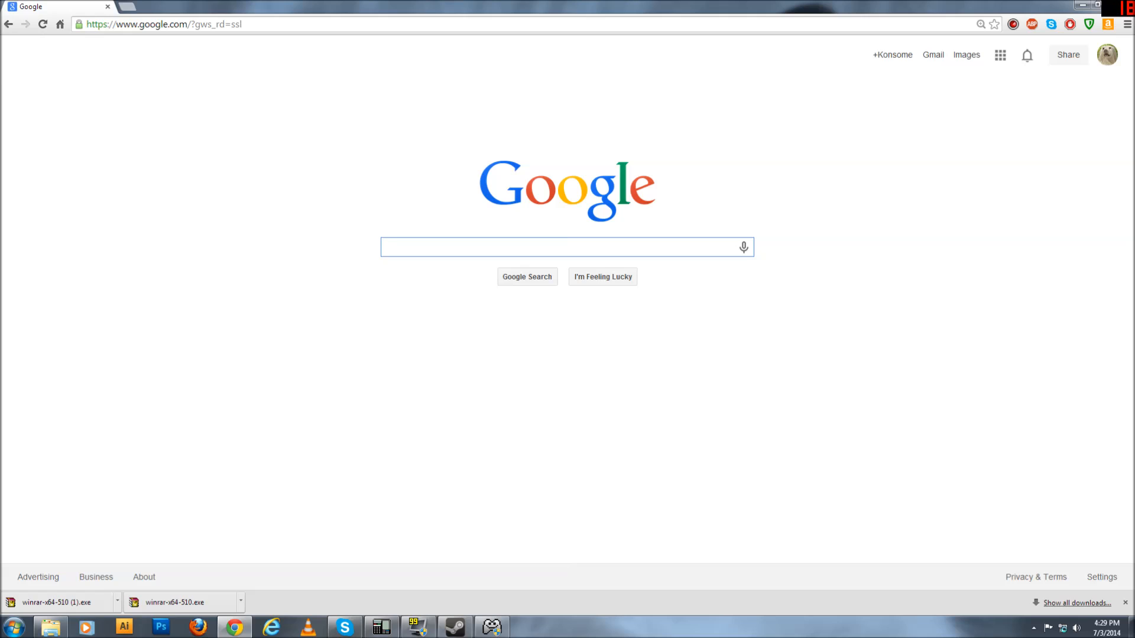
type("xpa")
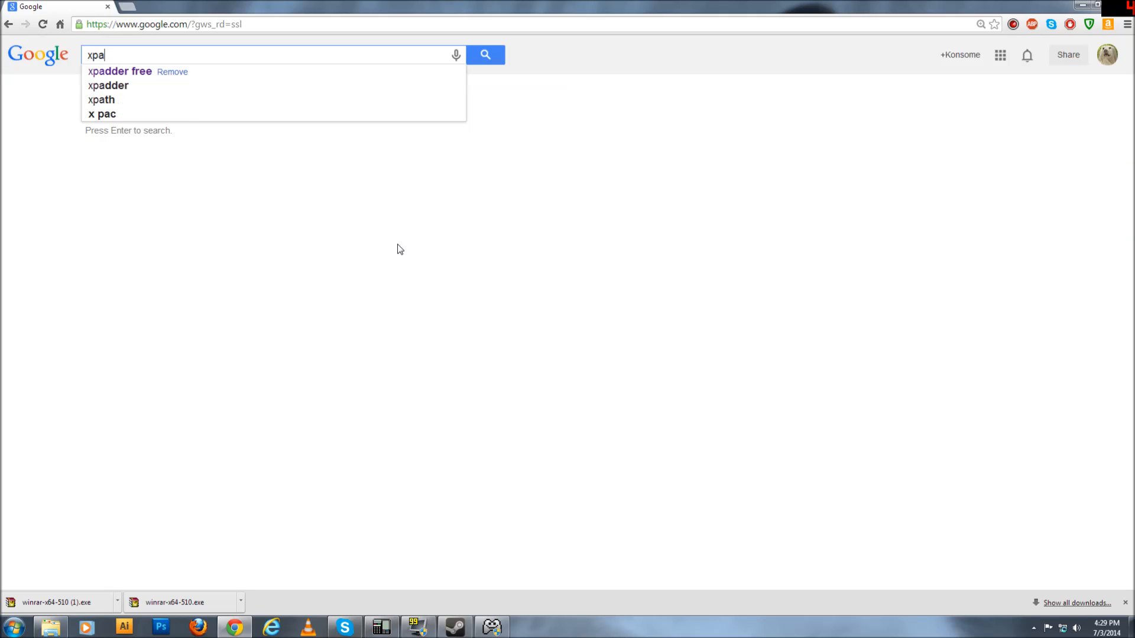
type("dder free")
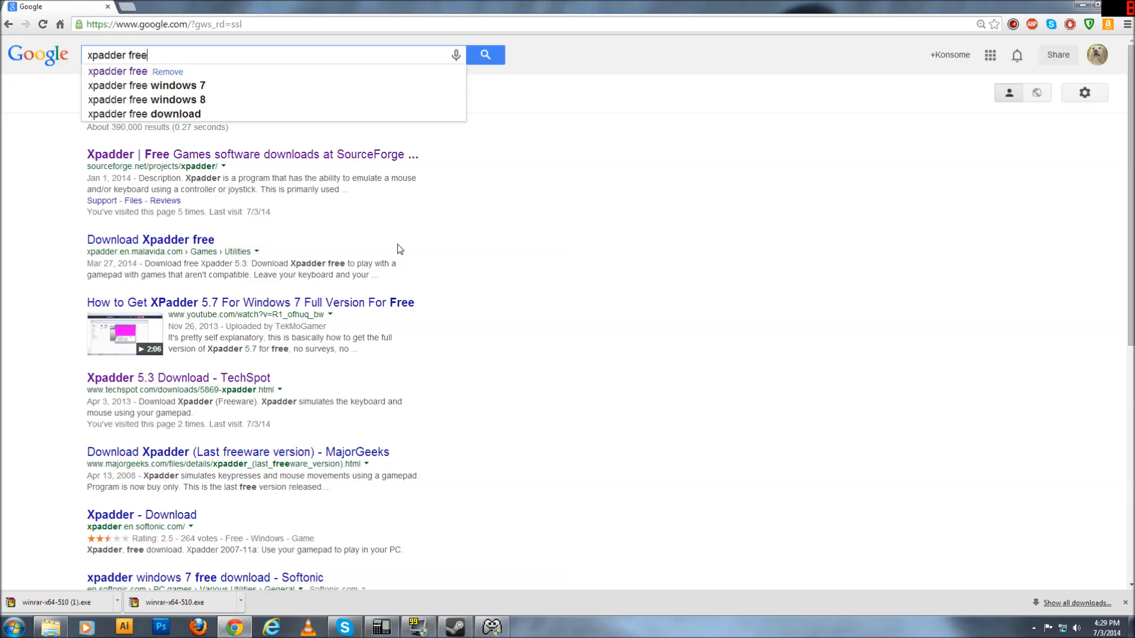
key("Return")
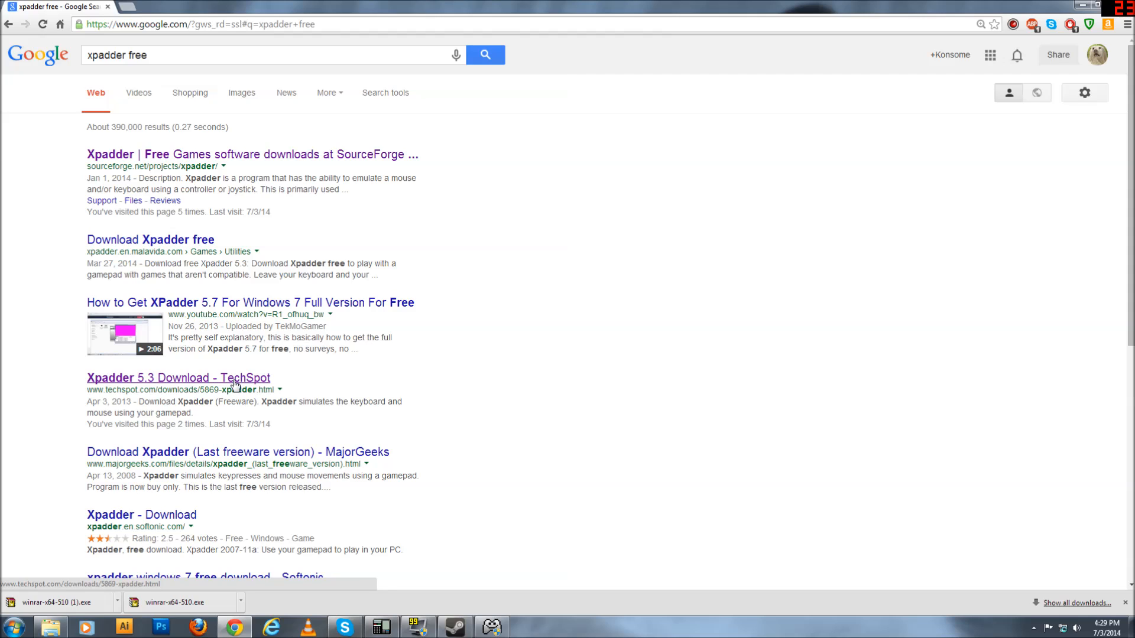
- Review Softonic's Xpadder page in a separate tab, including the author's description, and close that tab
scroll(235, 385, "down", 1)
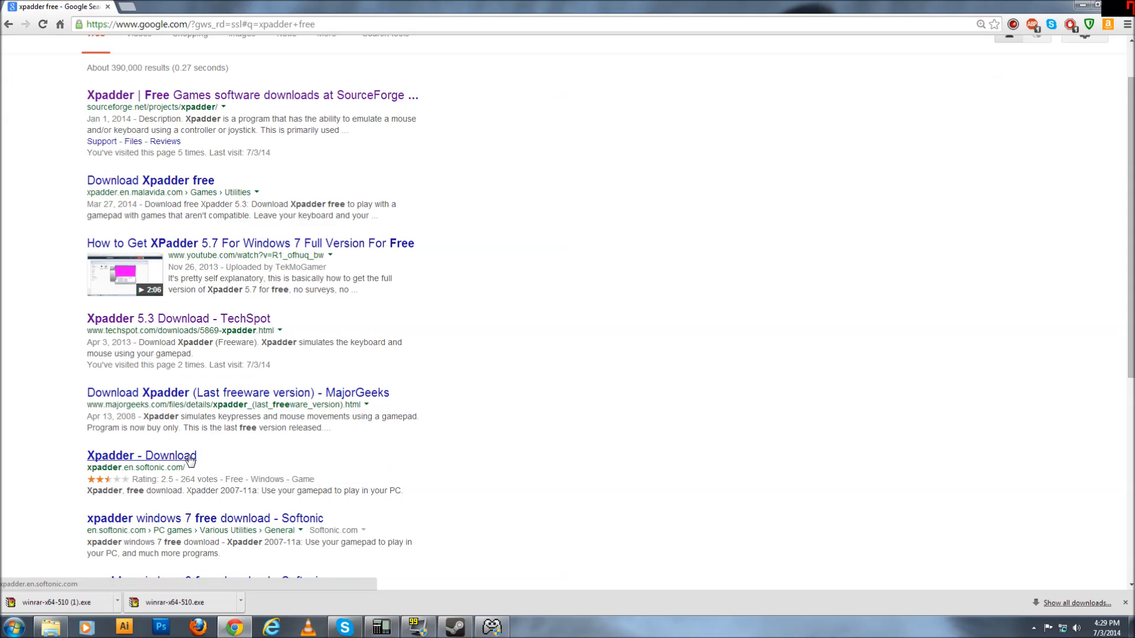
right_click(135, 459)
left_click(192, 465)
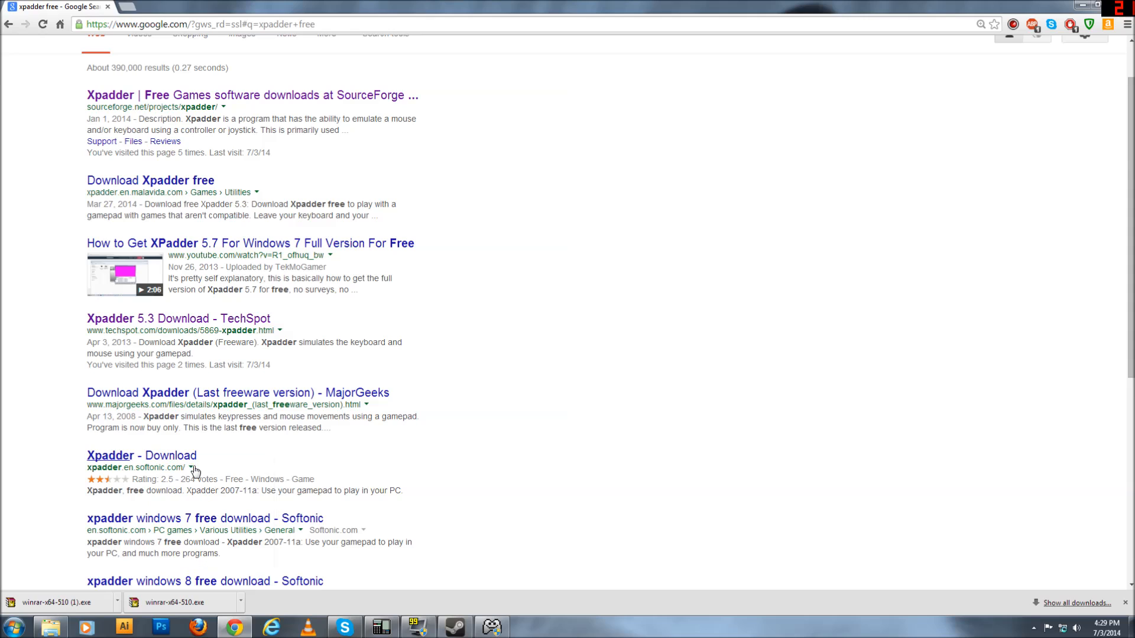
left_click(171, 6)
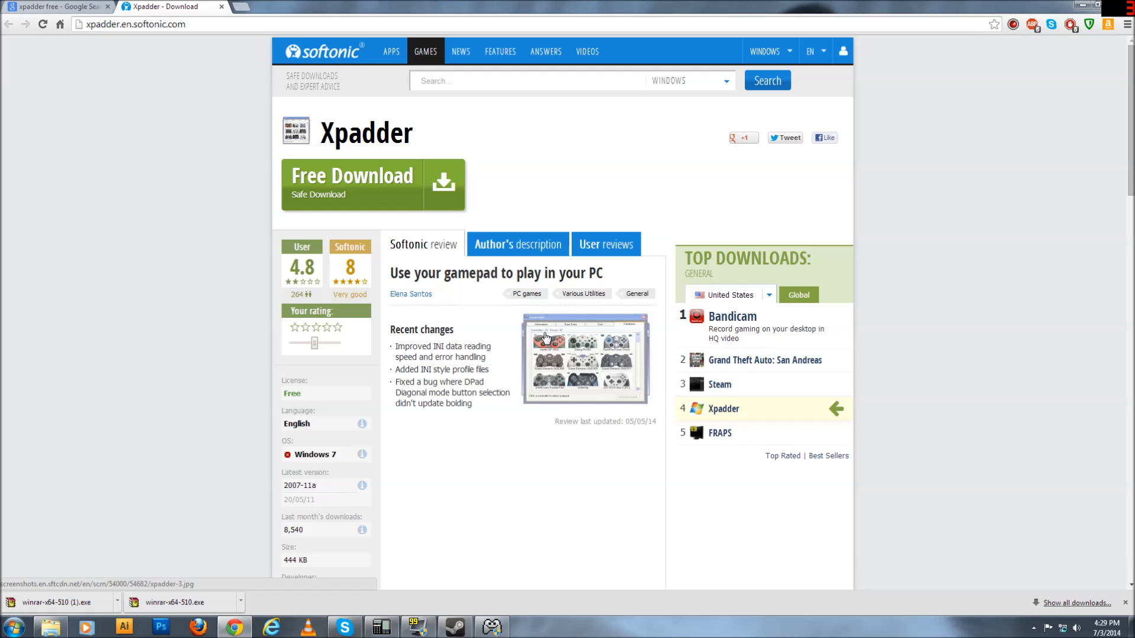
scroll(545, 337, "down", 5)
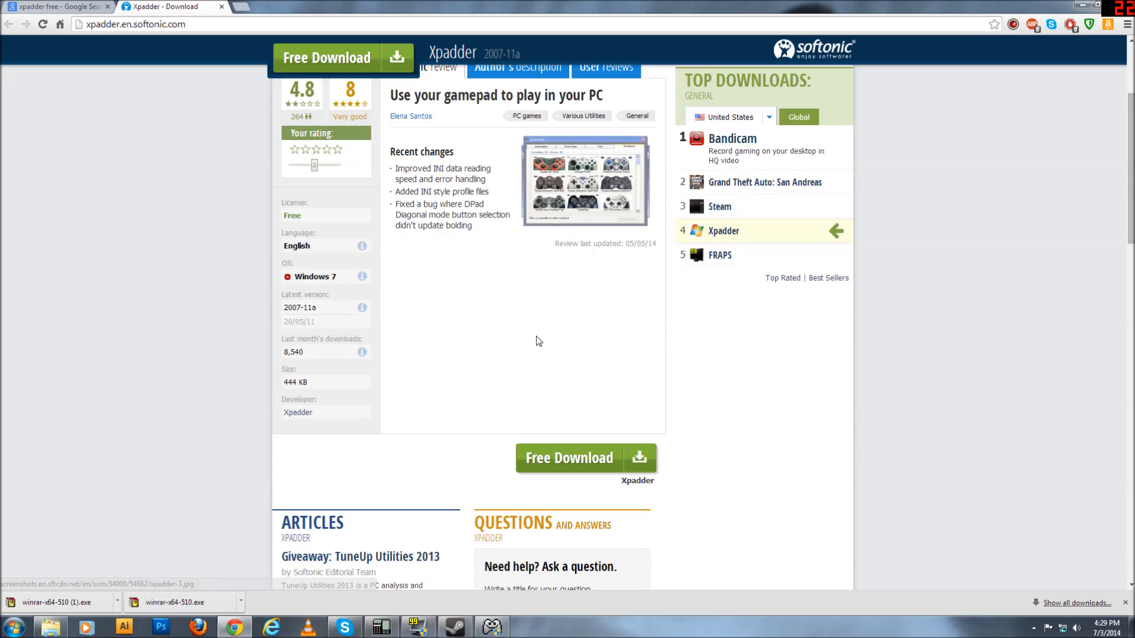
scroll(536, 342, "up", 5)
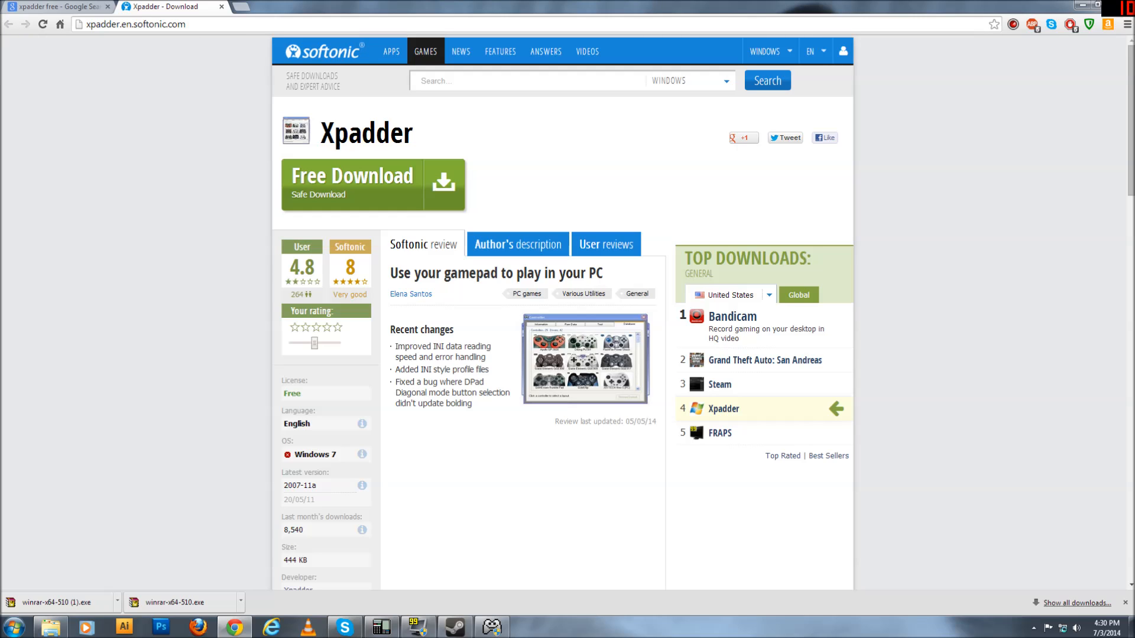
left_click(523, 255)
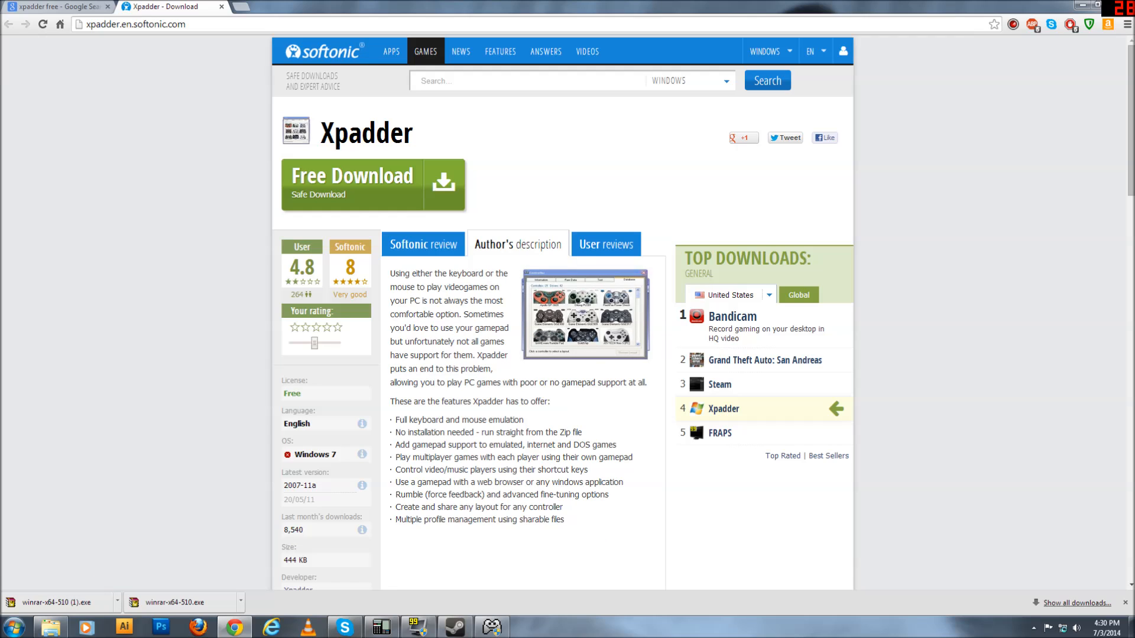
left_click(218, 7)
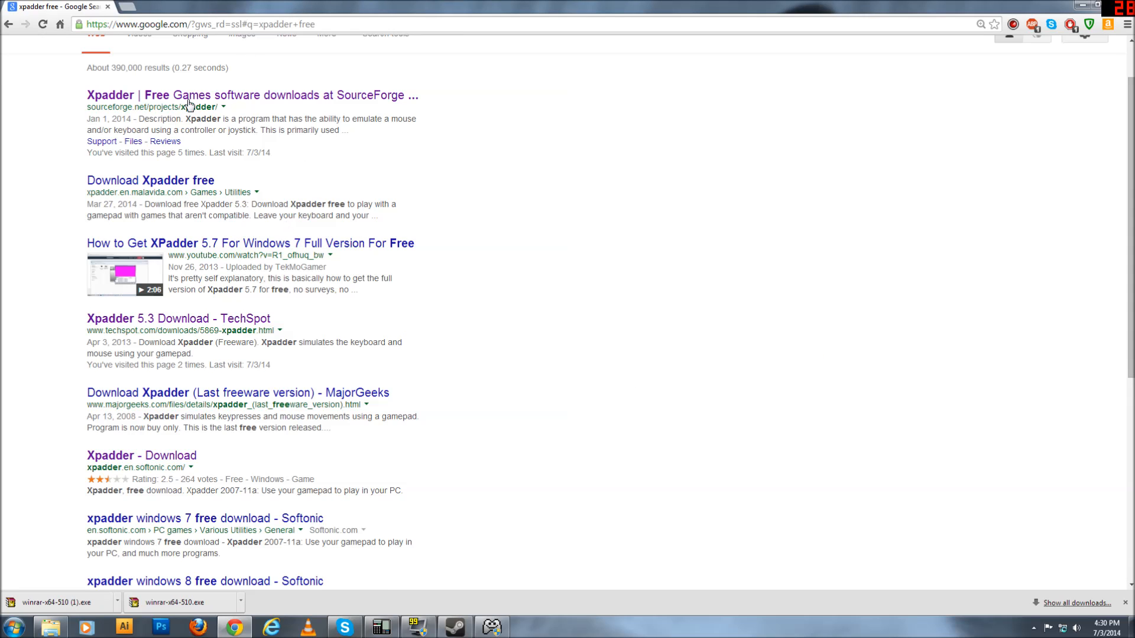
- Compare the TechSpot Xpadder 5.3 page with the SourceForge Xpadder project page, including its feature list, and return to the search results
left_click(169, 324)
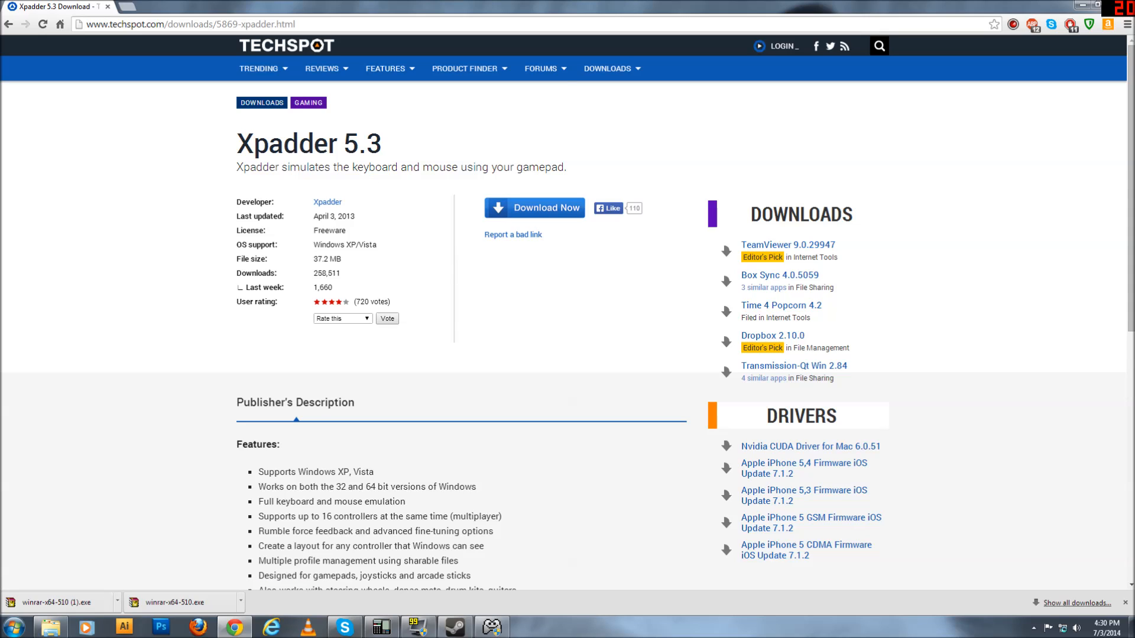
left_click(8, 24)
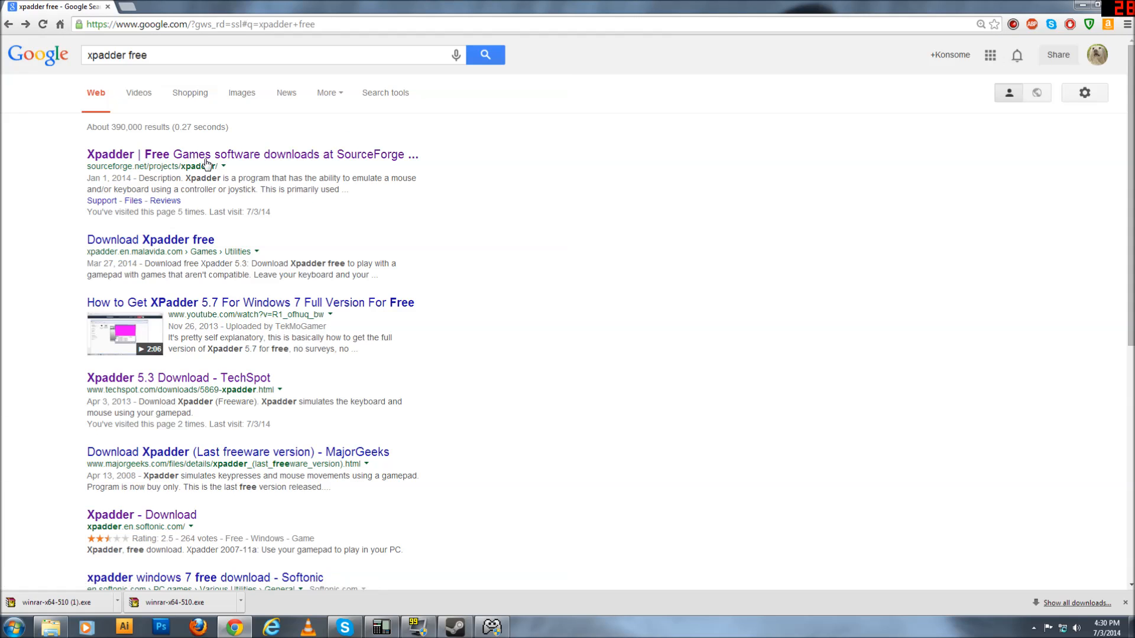
left_click(222, 155)
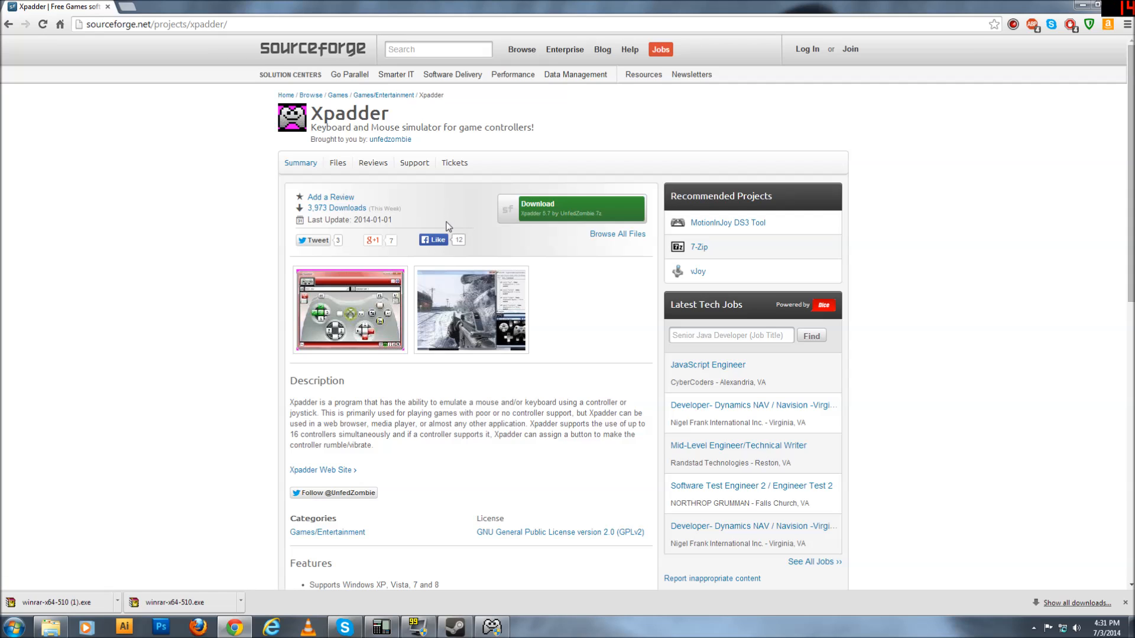
scroll(448, 227, "down", 3)
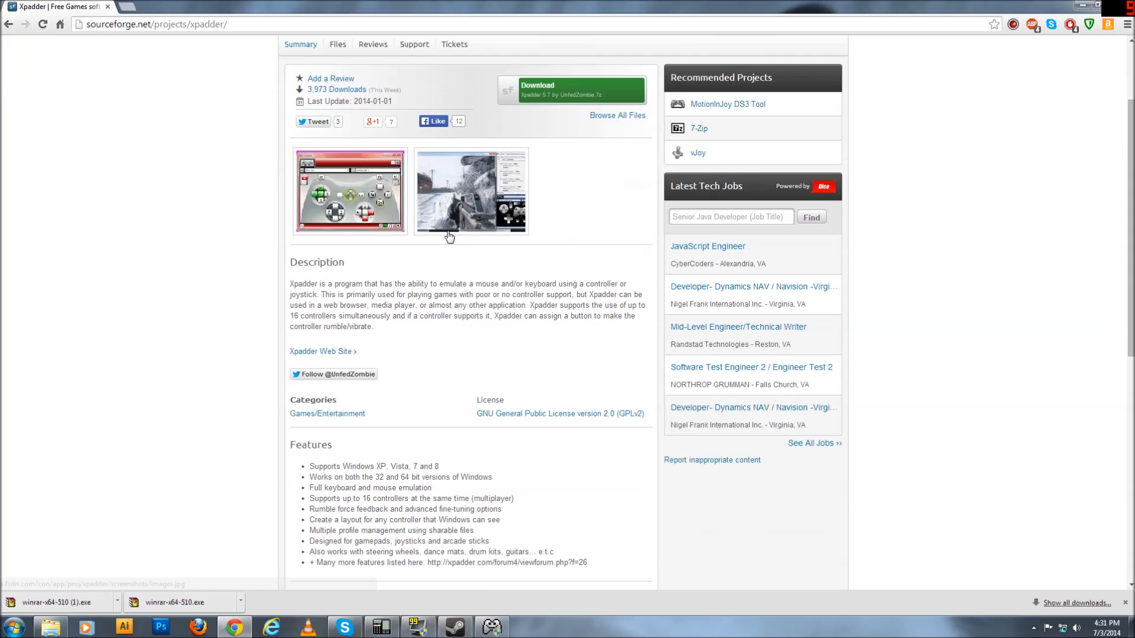
scroll(483, 251, "down", 3)
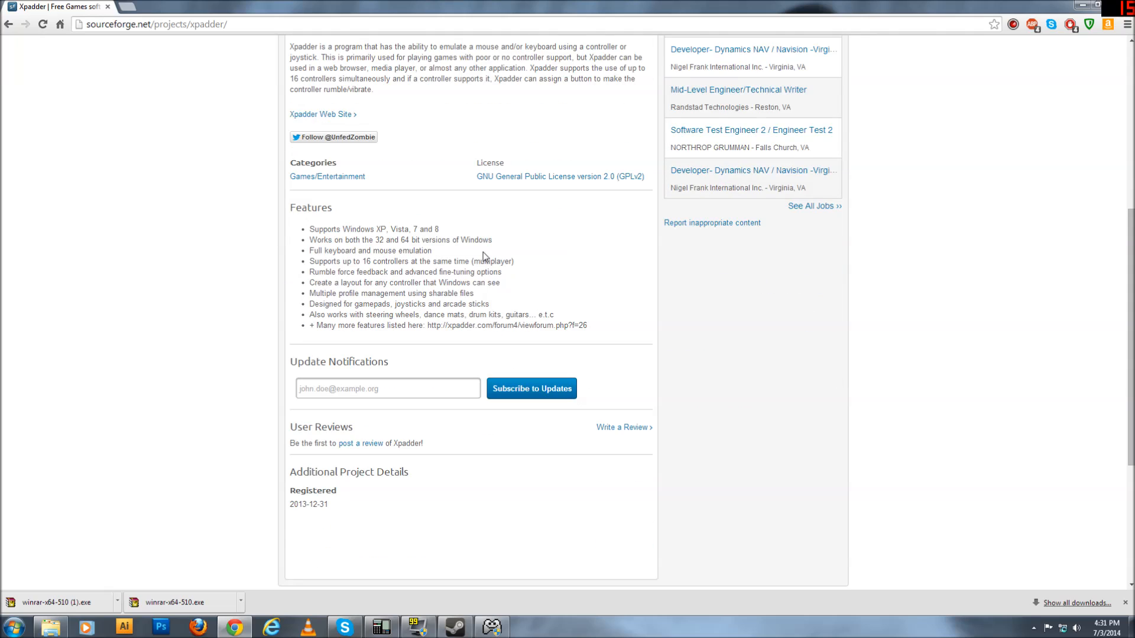
scroll(484, 252, "up", 6)
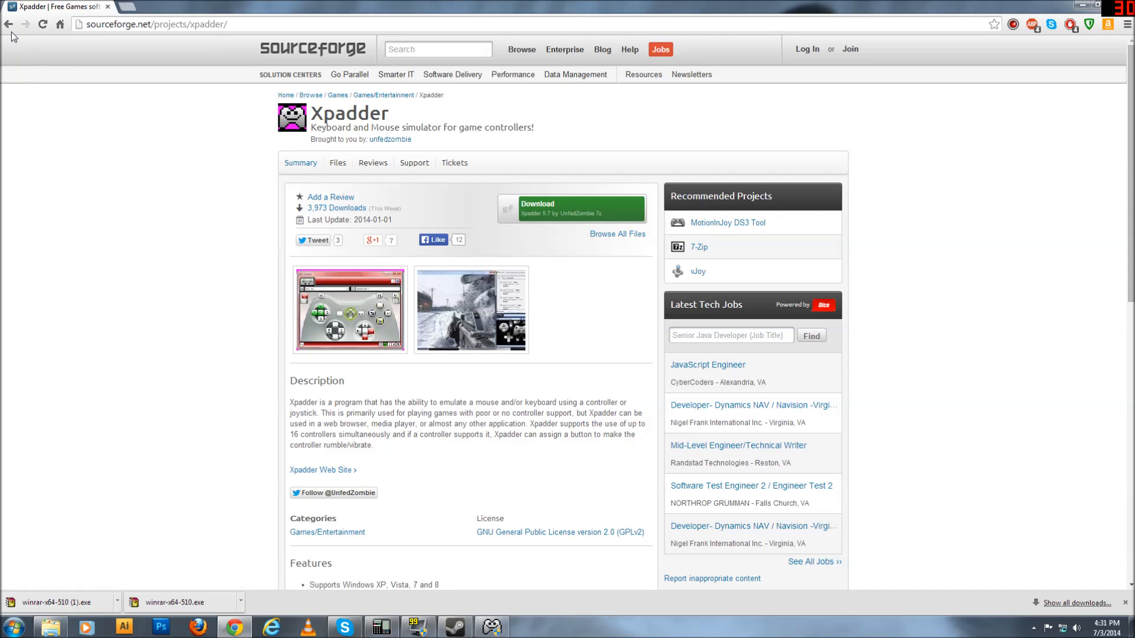
left_click_drag(11, 30, 15, 51)
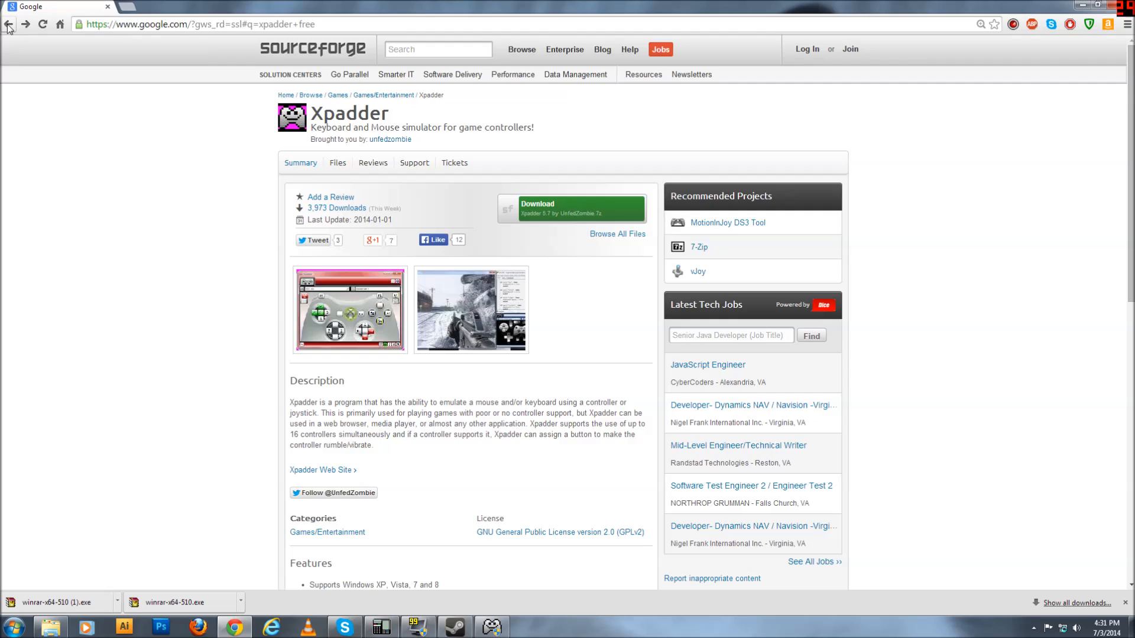
- Download Xpadder 5.3 from TechSpot, using the manual link to start the download
left_click(163, 382)
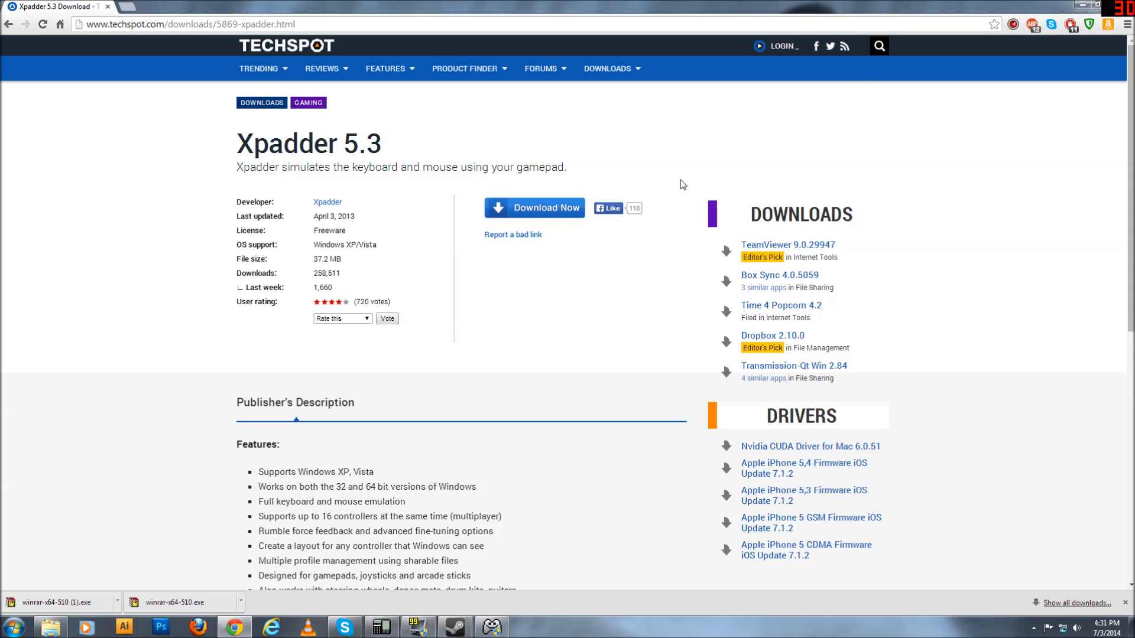
left_click(546, 210)
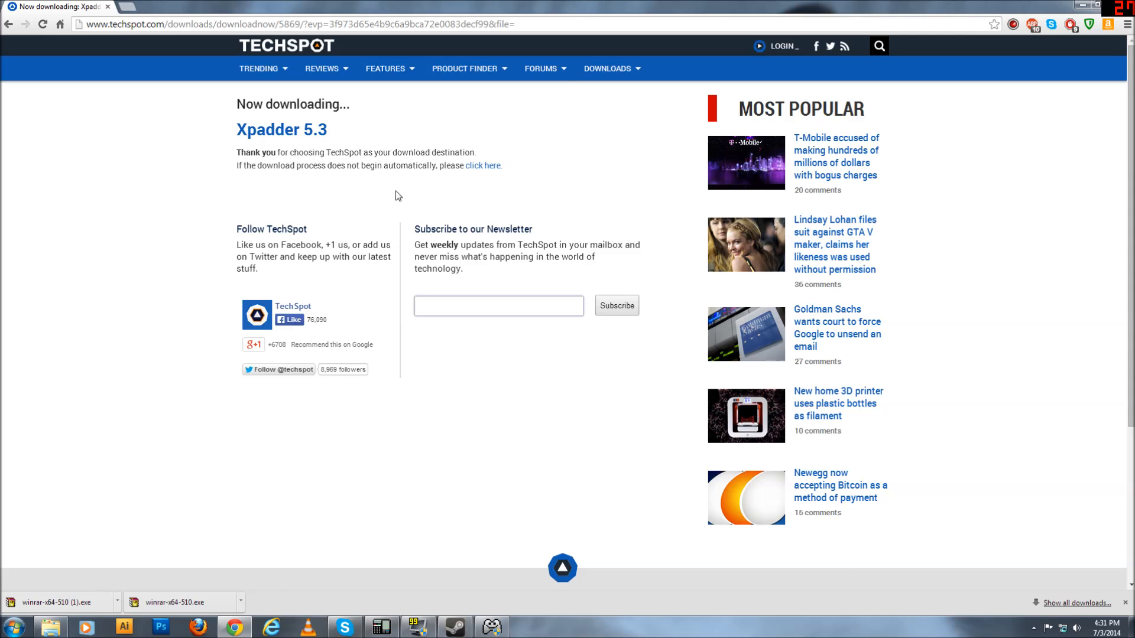
left_click(486, 167)
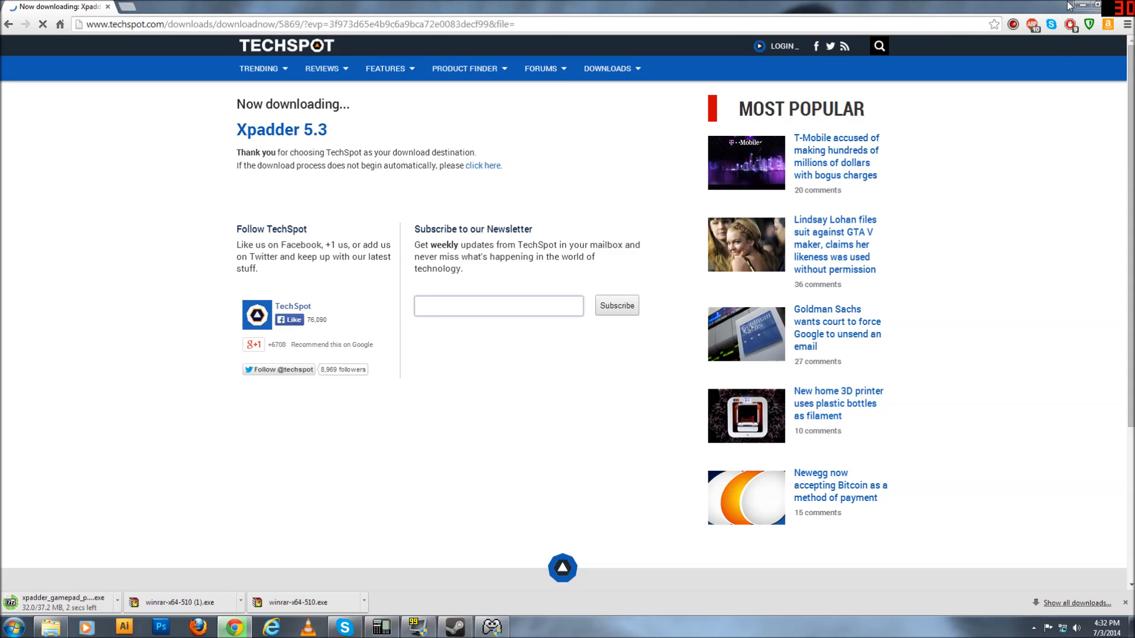
- Close the browser and move the Xpadder window to the middle of the desktop
left_click(1098, 5)
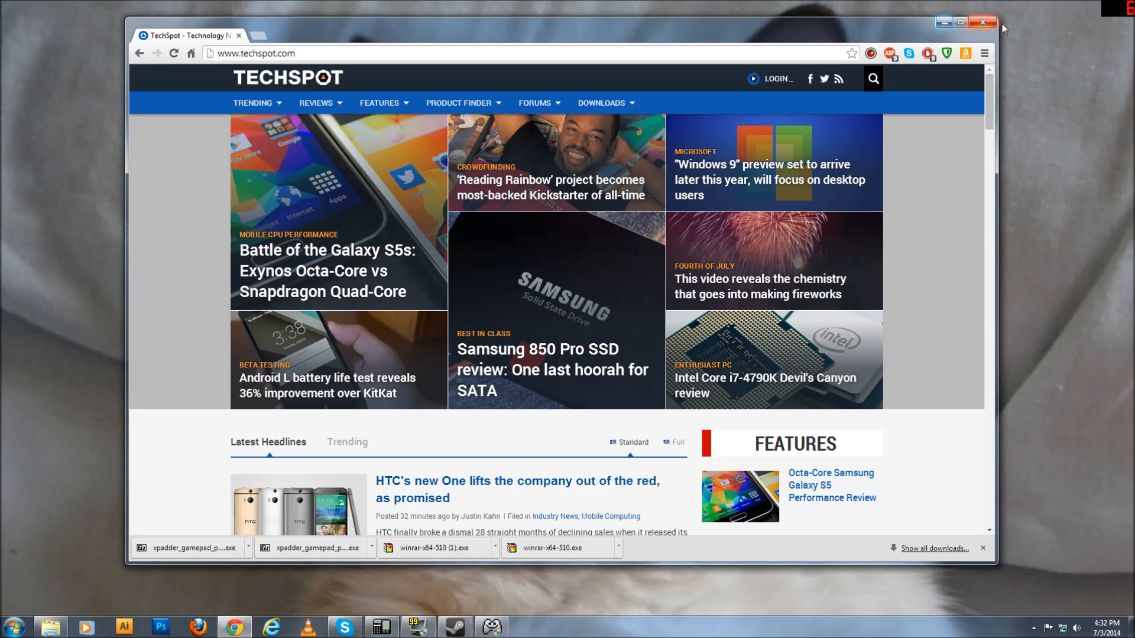
left_click(984, 24)
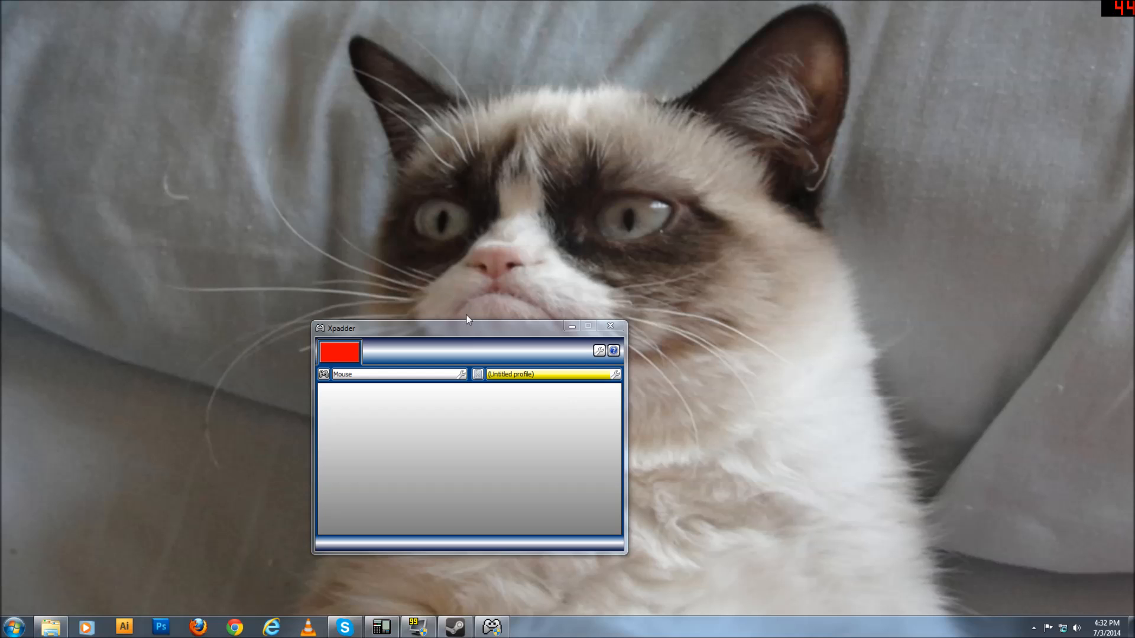
left_click_drag(477, 323, 586, 248)
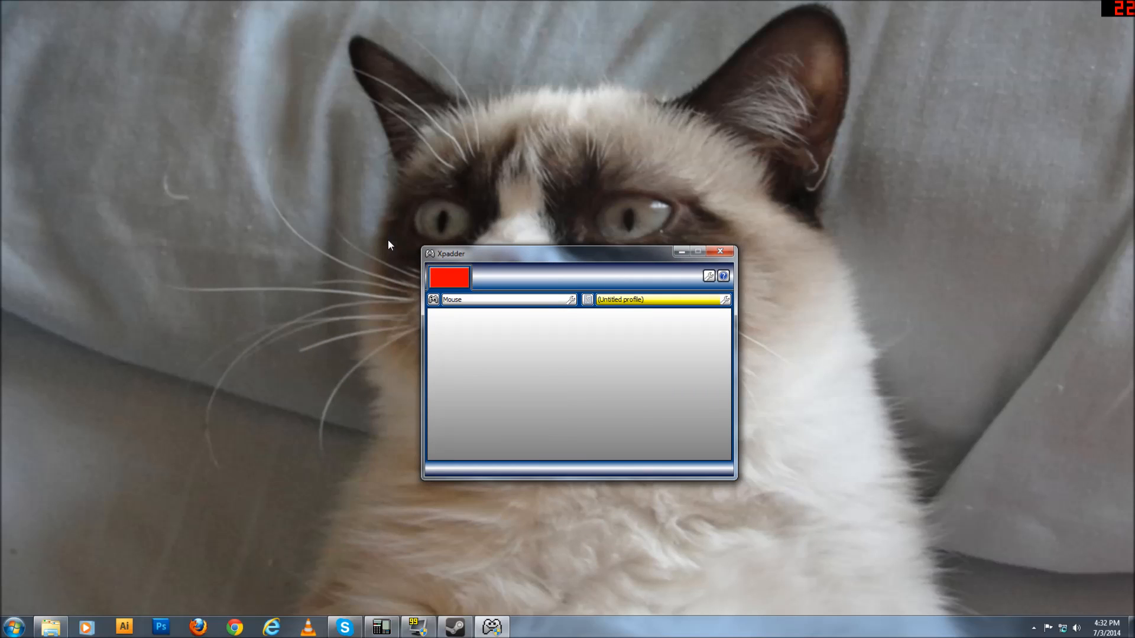
left_click_drag(454, 255, 467, 213)
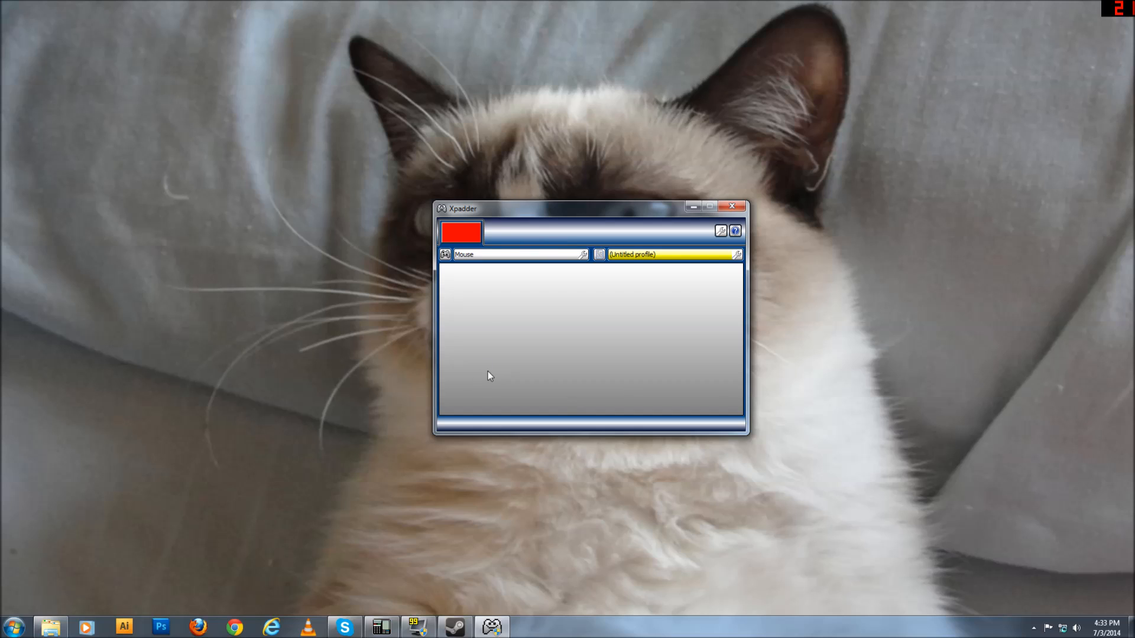
- Start a new controller layout for the Xbox 360 Wireless Receiver and reposition the Controller Settings window
left_click(447, 253)
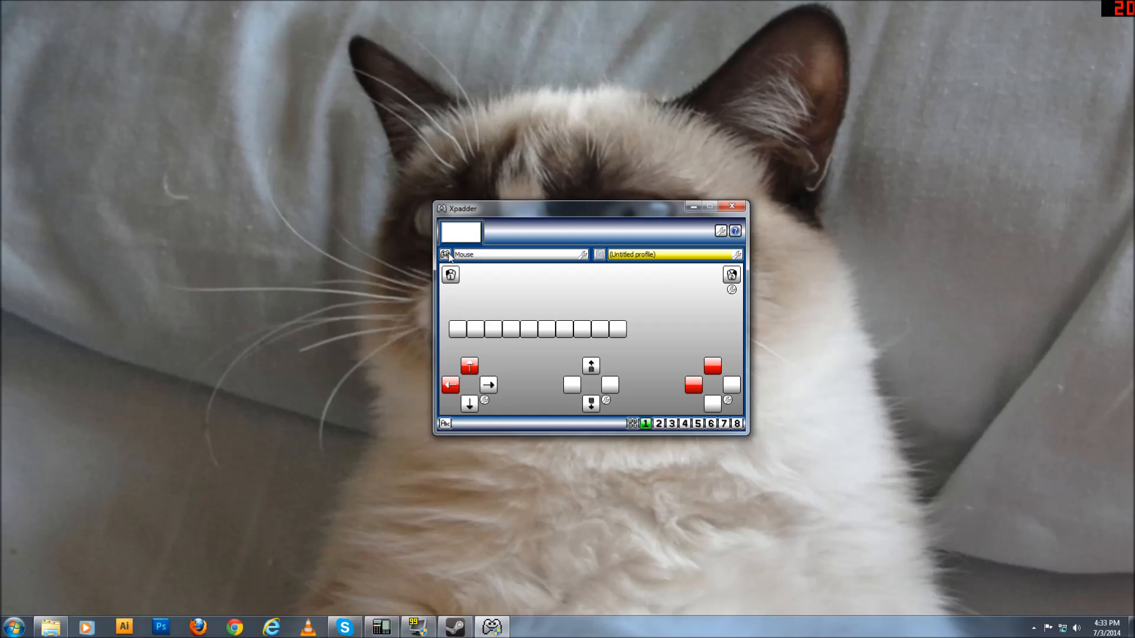
left_click(448, 254)
left_click(458, 271)
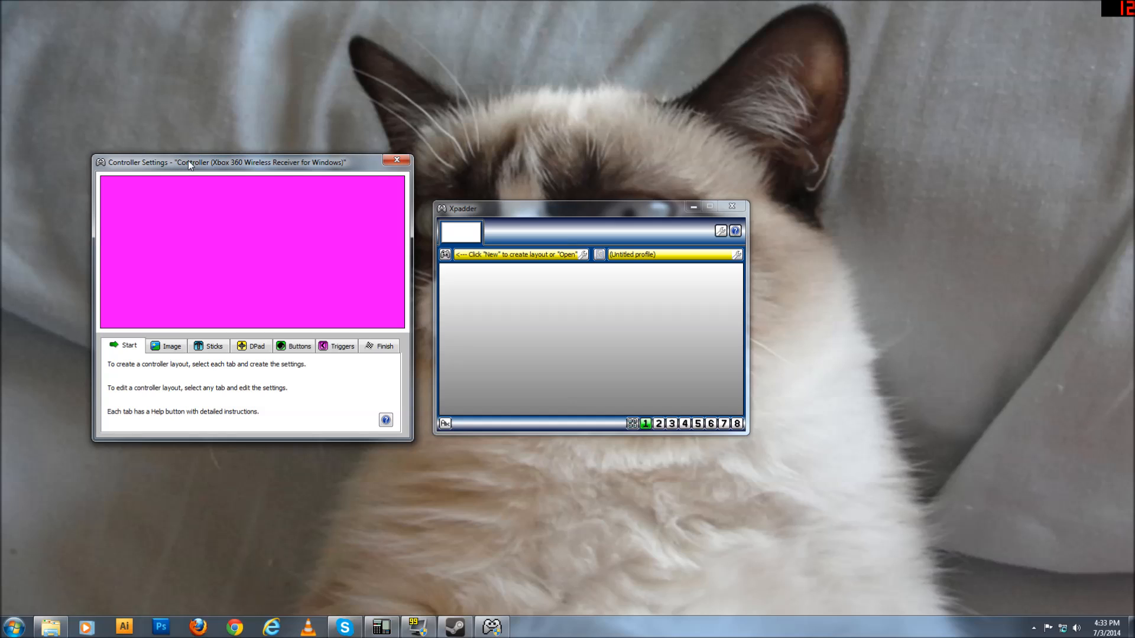
left_click_drag(217, 164, 242, 166)
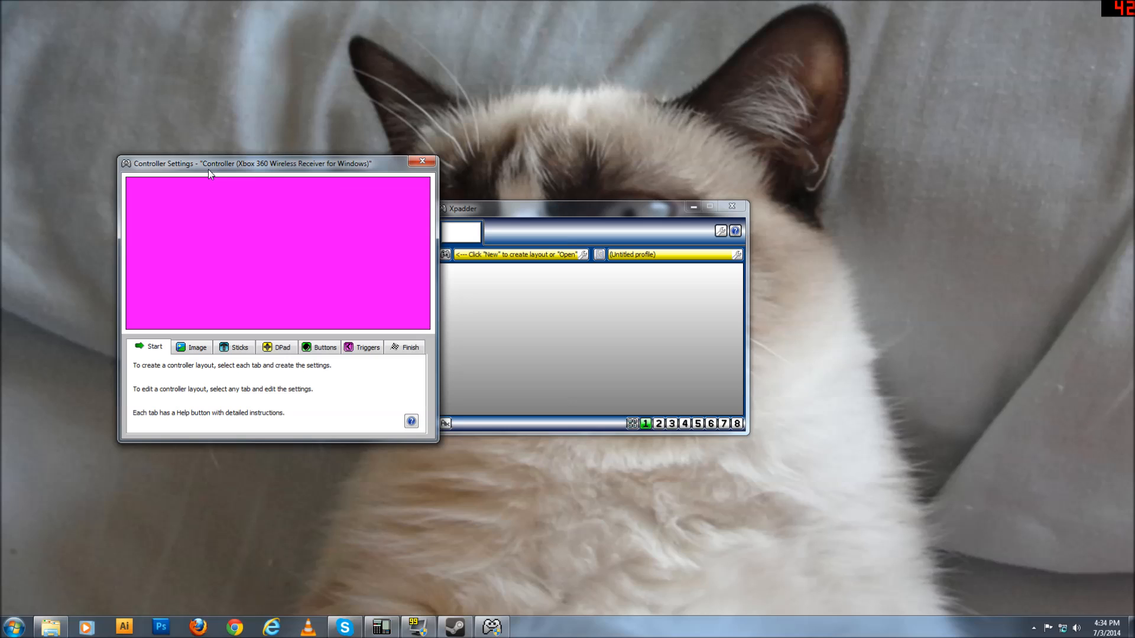
left_click_drag(189, 159, 228, 176)
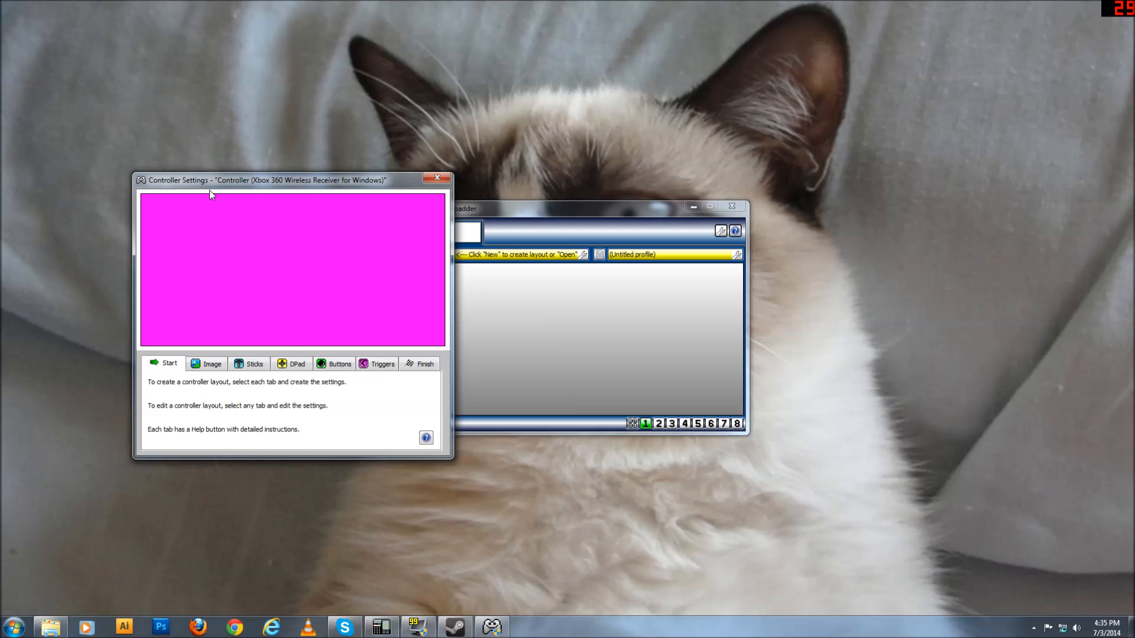
- Enable Stick 1 with axes Y and X and Stick 2 with axes RY and RX in the controller layout
left_click(254, 367)
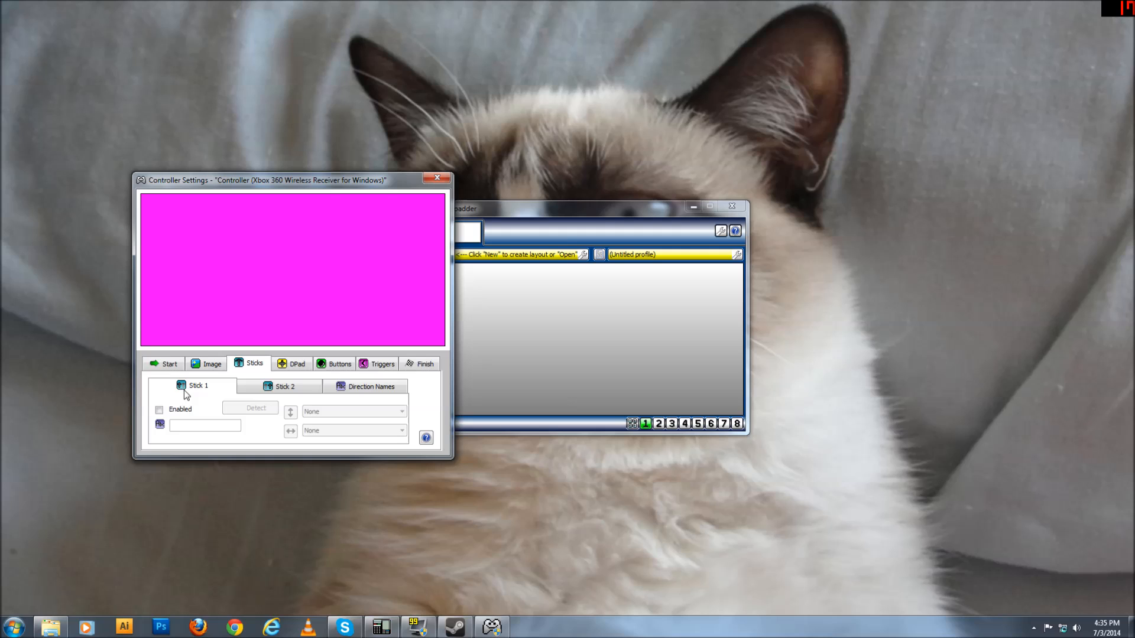
left_click(158, 410)
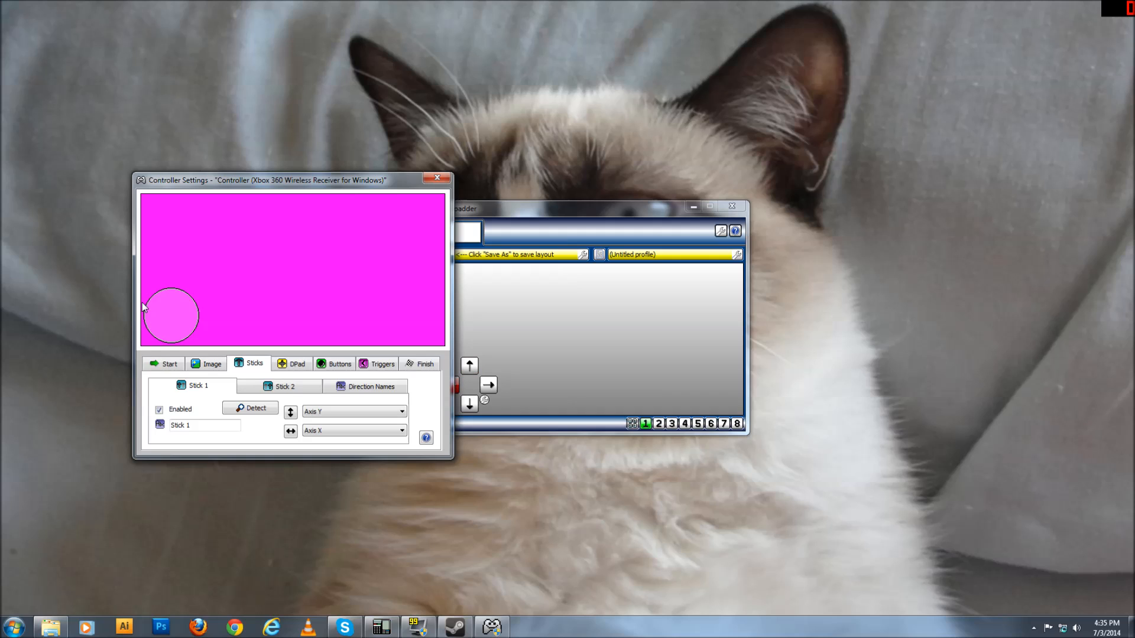
left_click(270, 388)
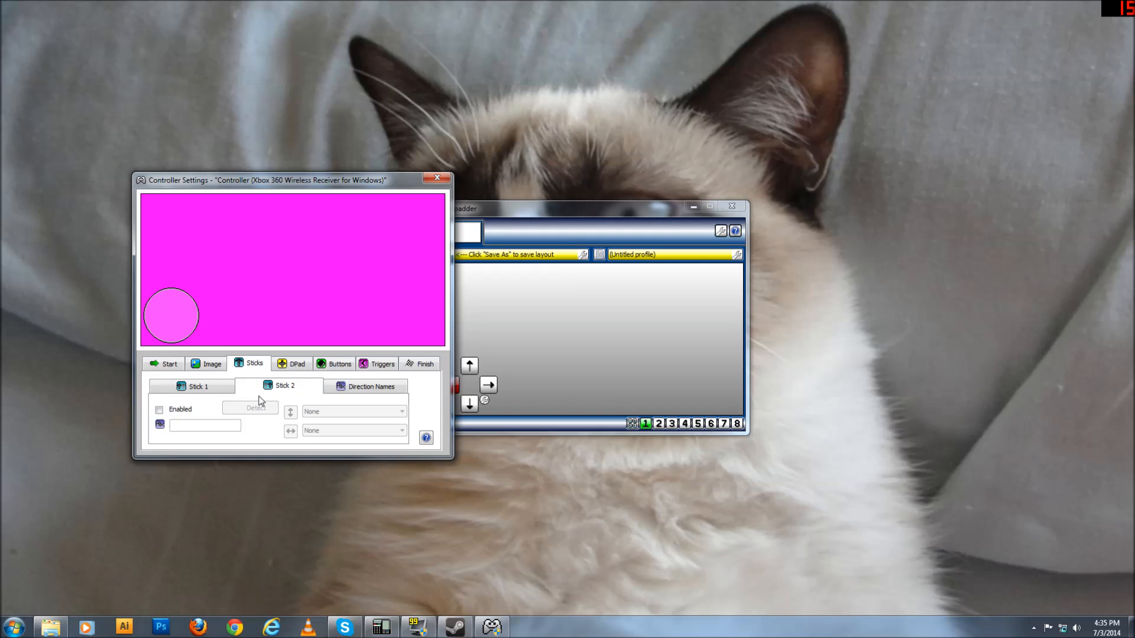
left_click(160, 410)
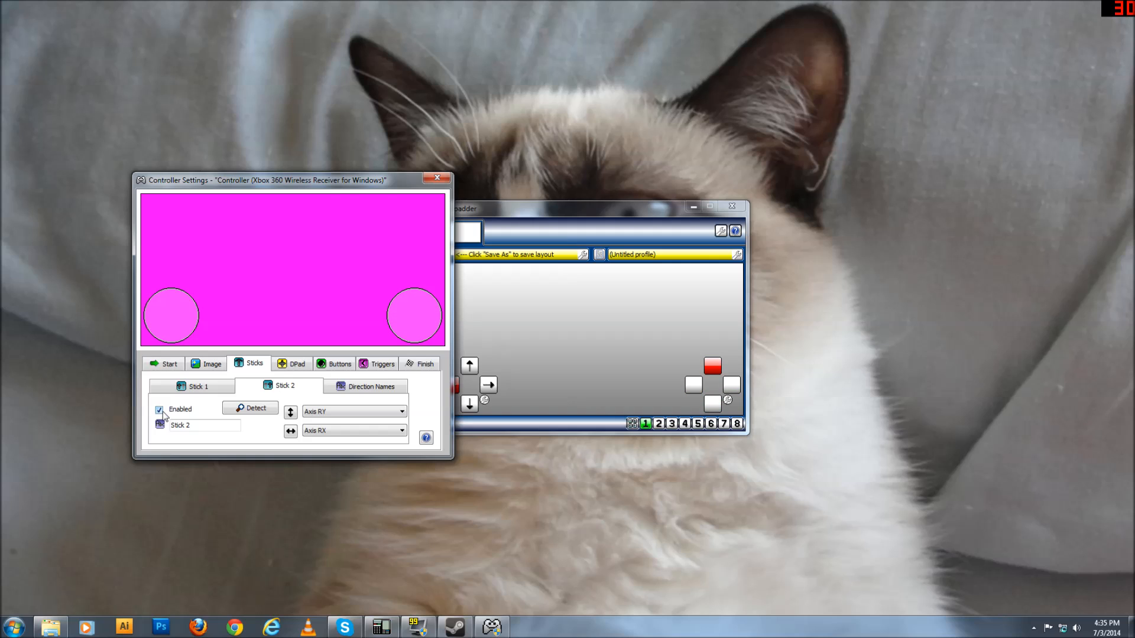
- Enable the DPad with POV directions and add the gamepad's ten buttons to the controller layout
left_click(283, 369)
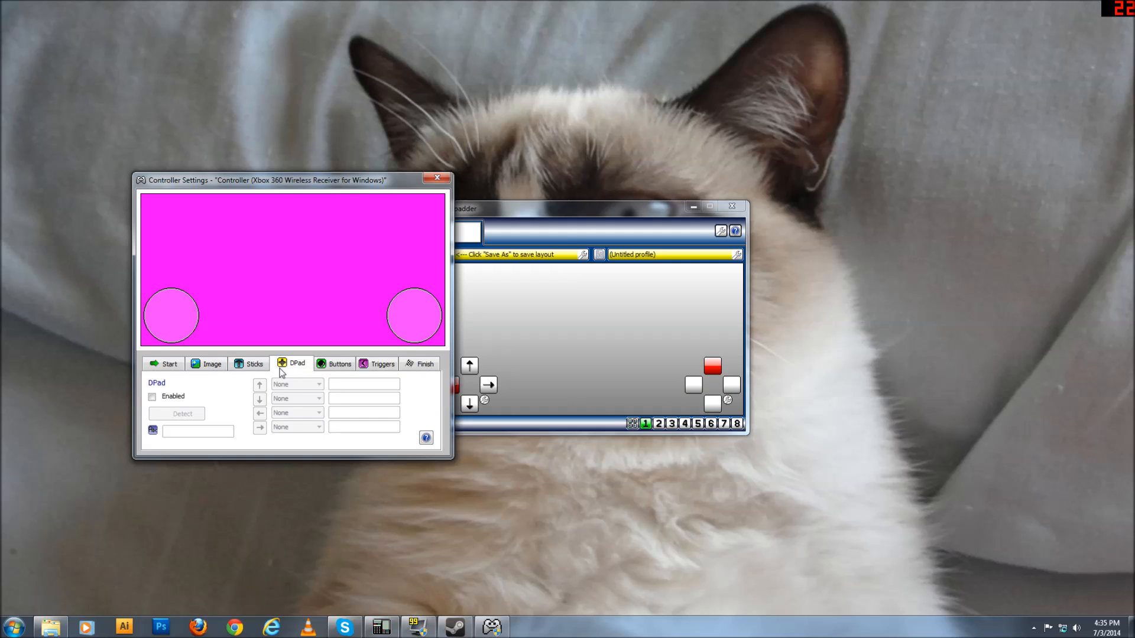
left_click(153, 398)
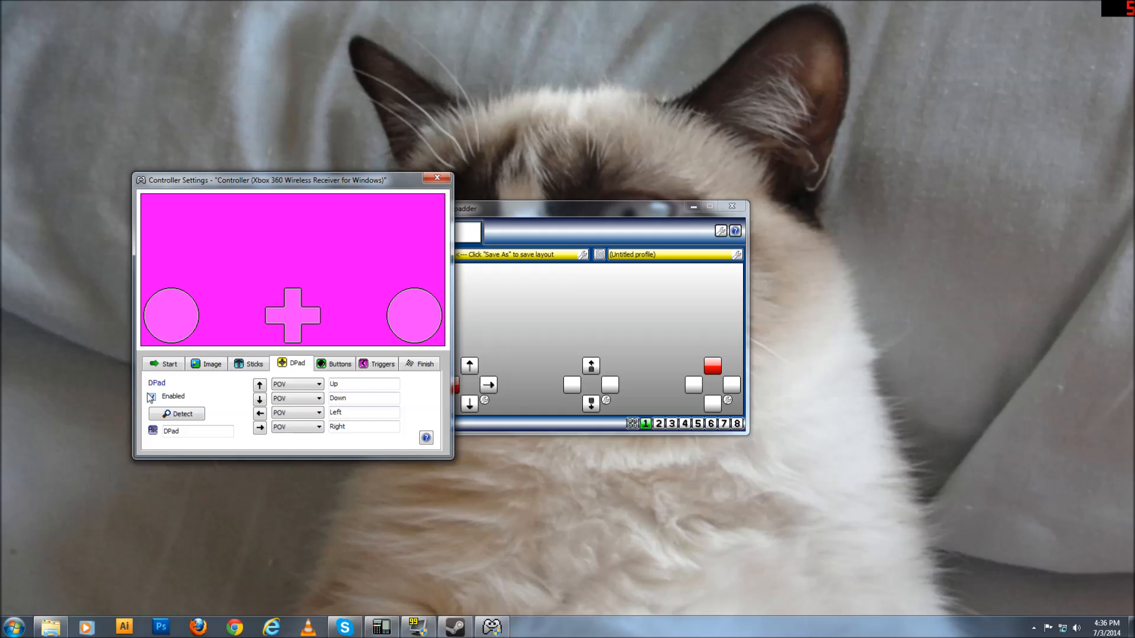
left_click(346, 365)
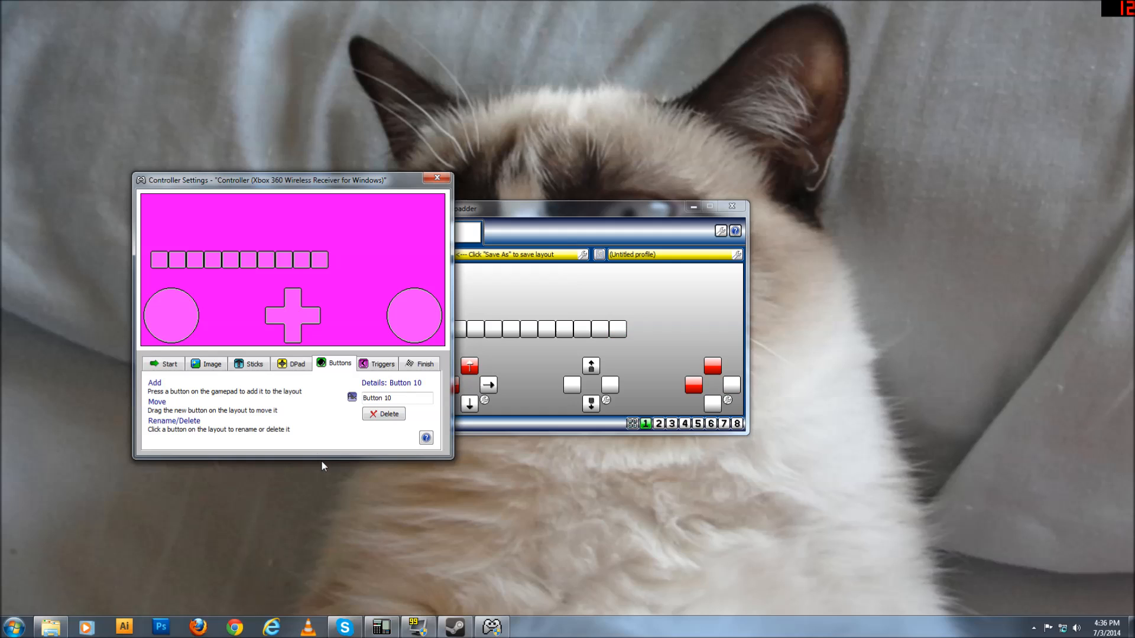
- Enable the analog triggers with Trigger 1 on Axis Z+ and Trigger 2 on Axis Z-, and close the controller settings
left_click(380, 370)
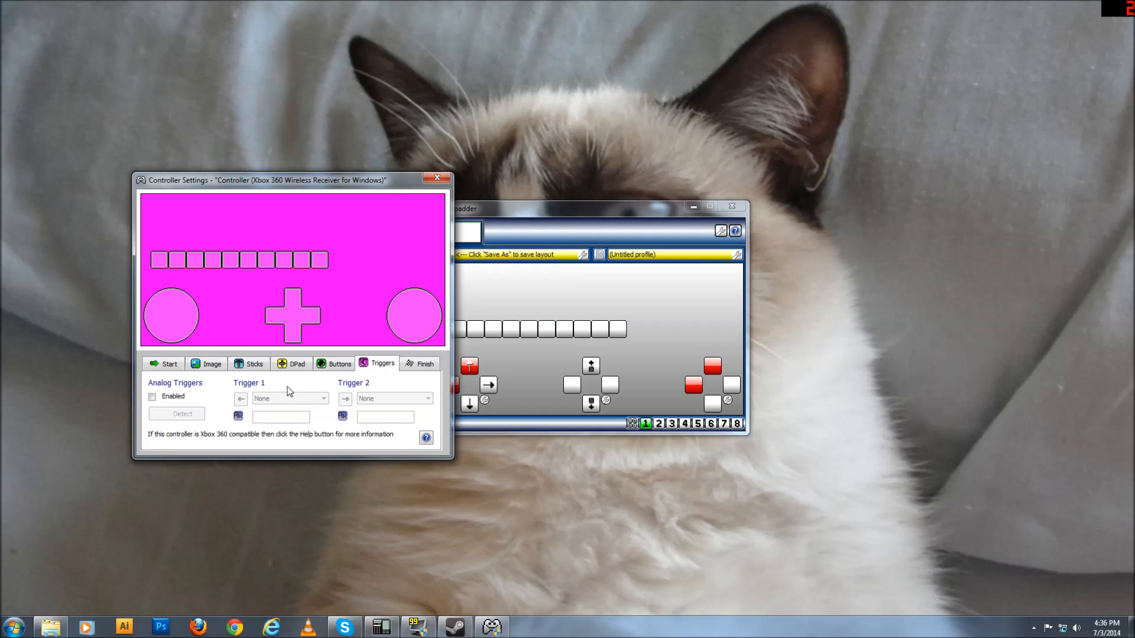
left_click(166, 398)
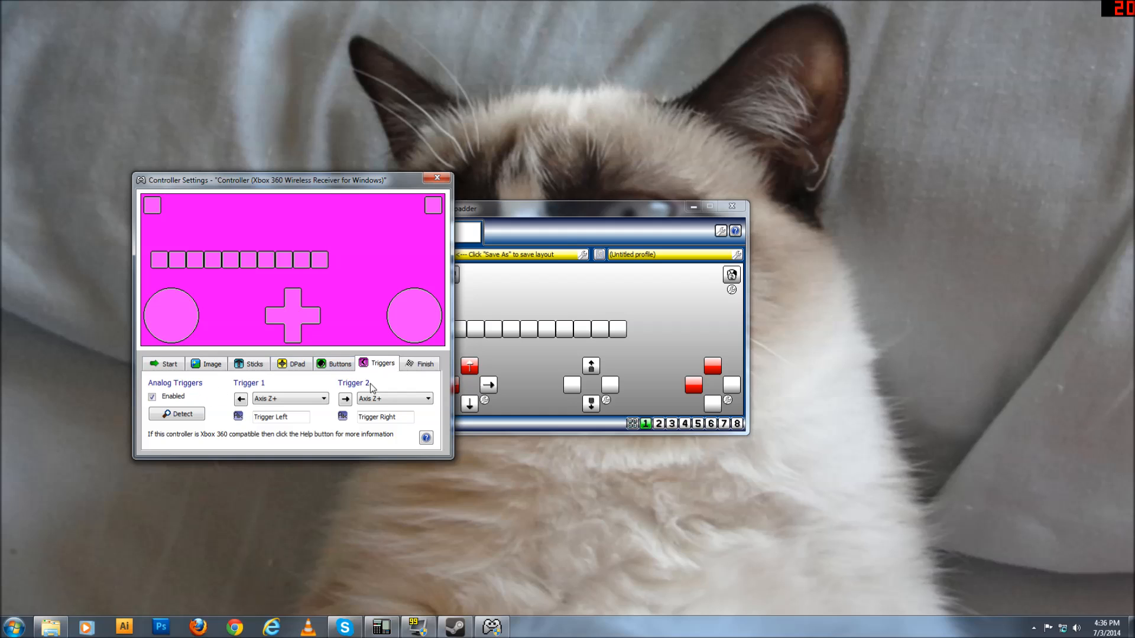
left_click(154, 399)
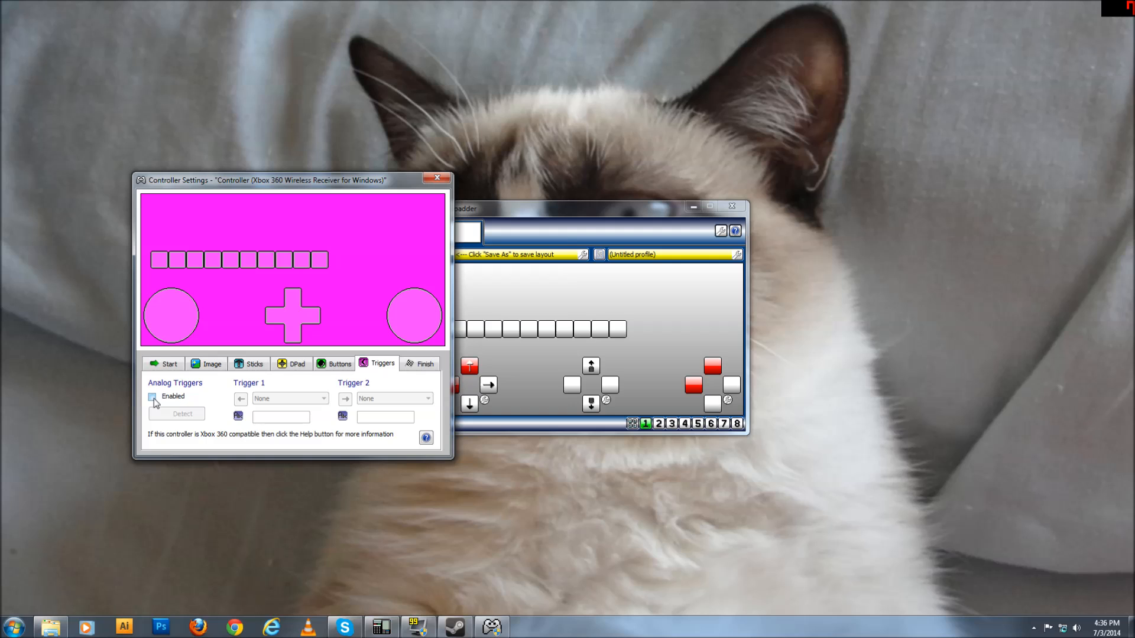
left_click(153, 398)
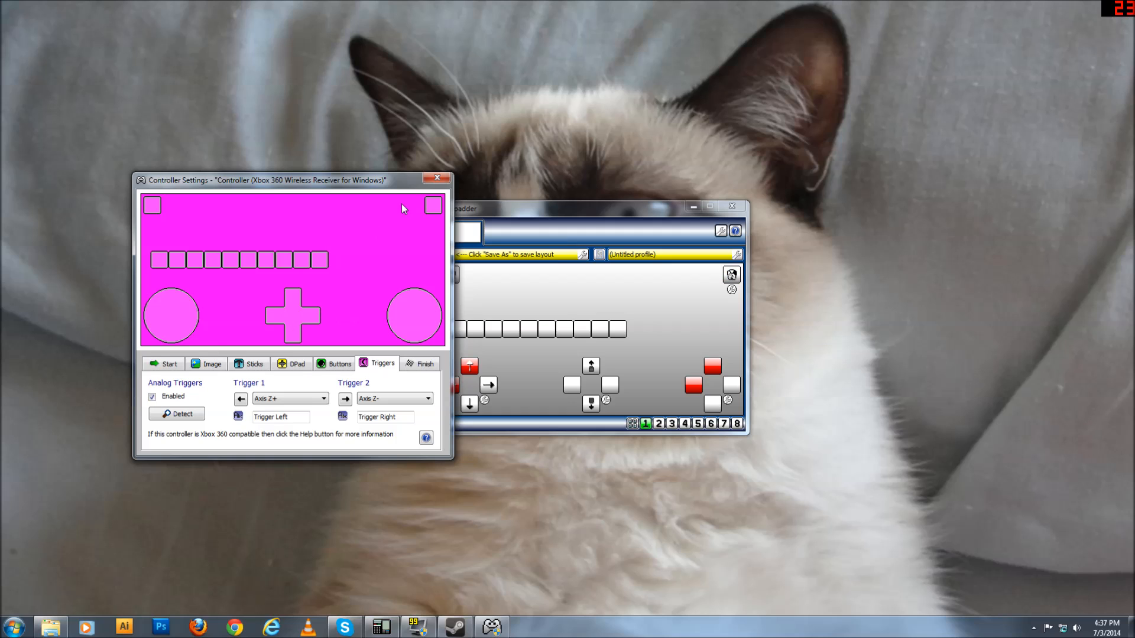
left_click(407, 367)
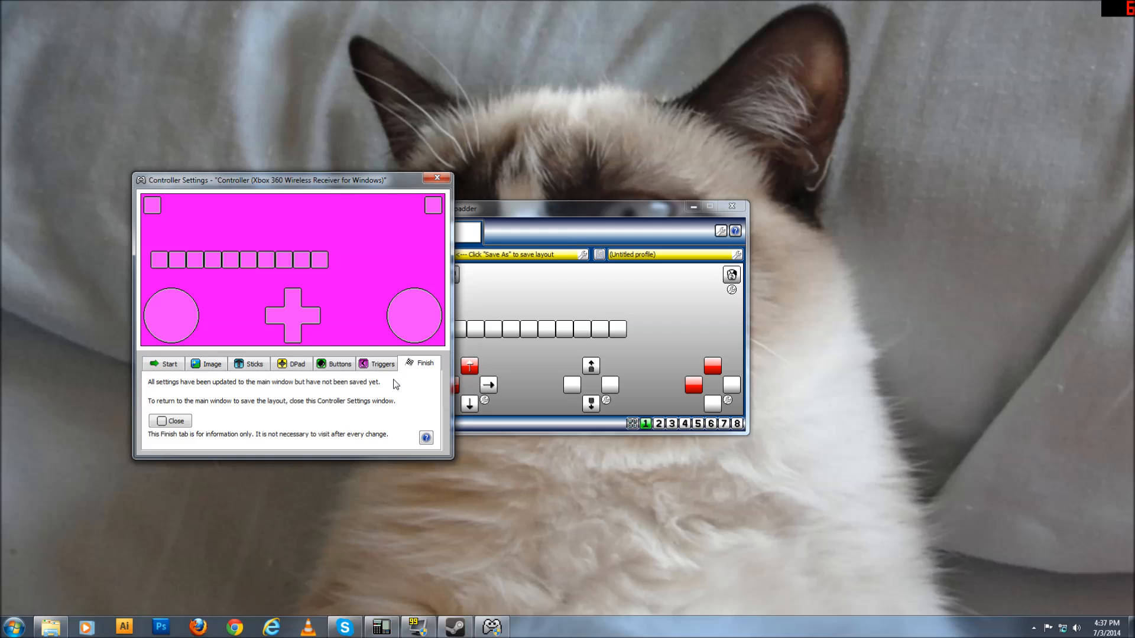
left_click(173, 423)
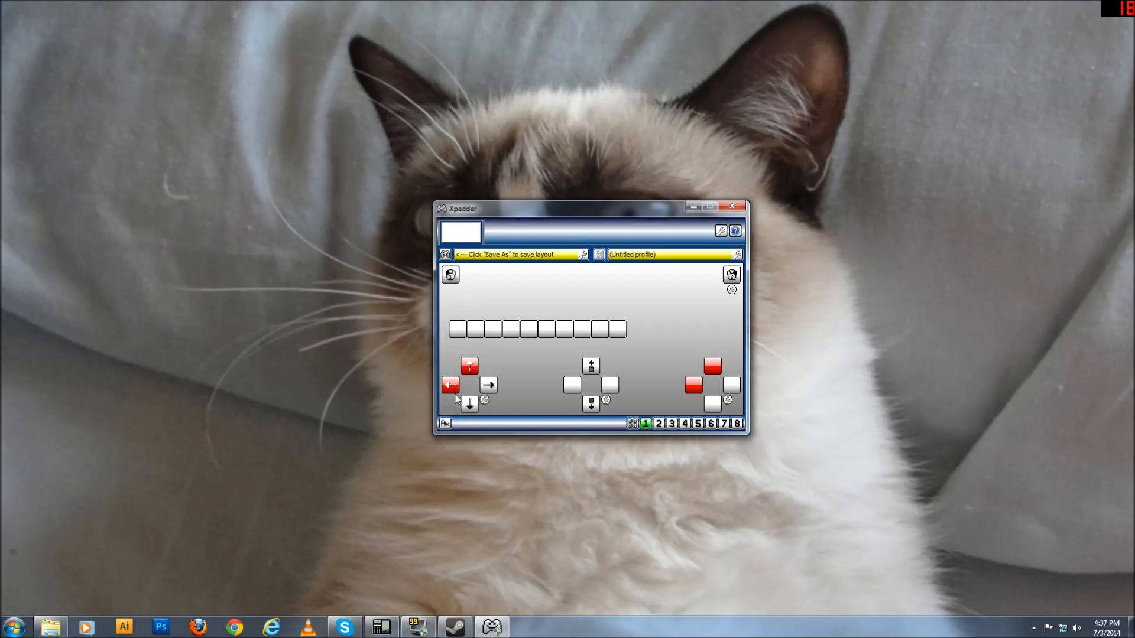
- Assign Stick 1's up, down, left and right directions to the matching mouse movements
left_click_drag(583, 208, 256, 289)
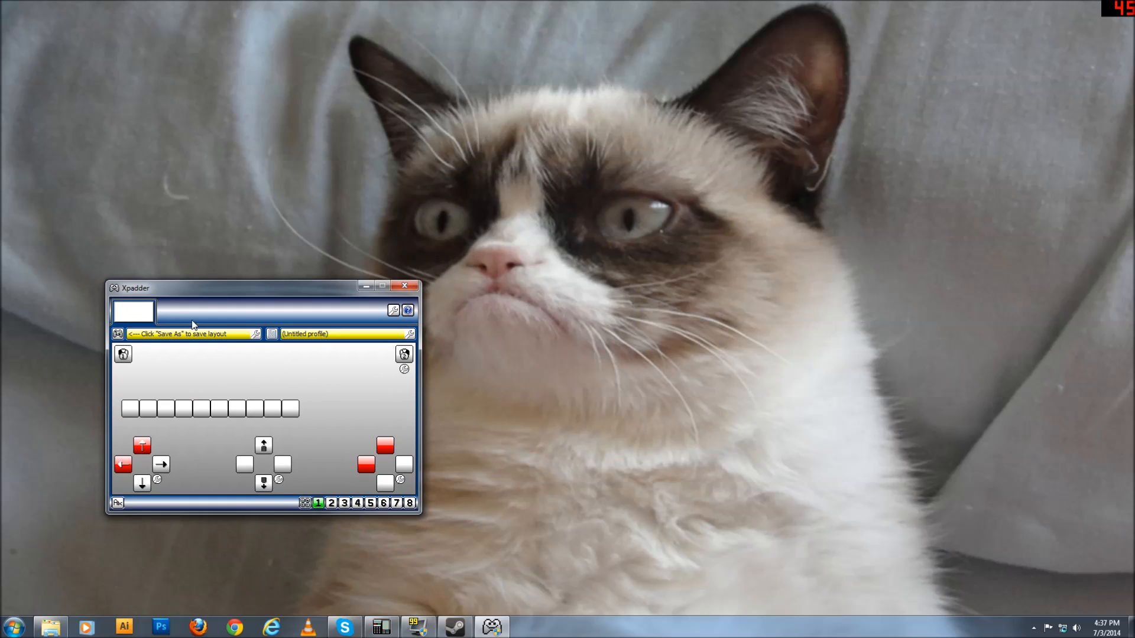
left_click_drag(188, 296, 190, 155)
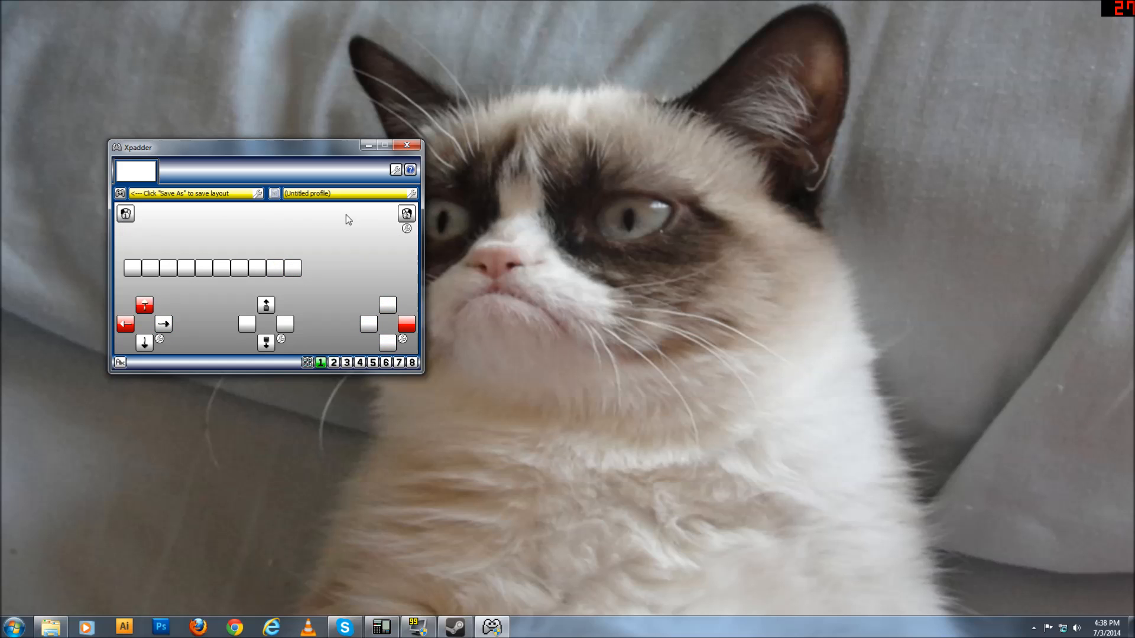
left_click(144, 306)
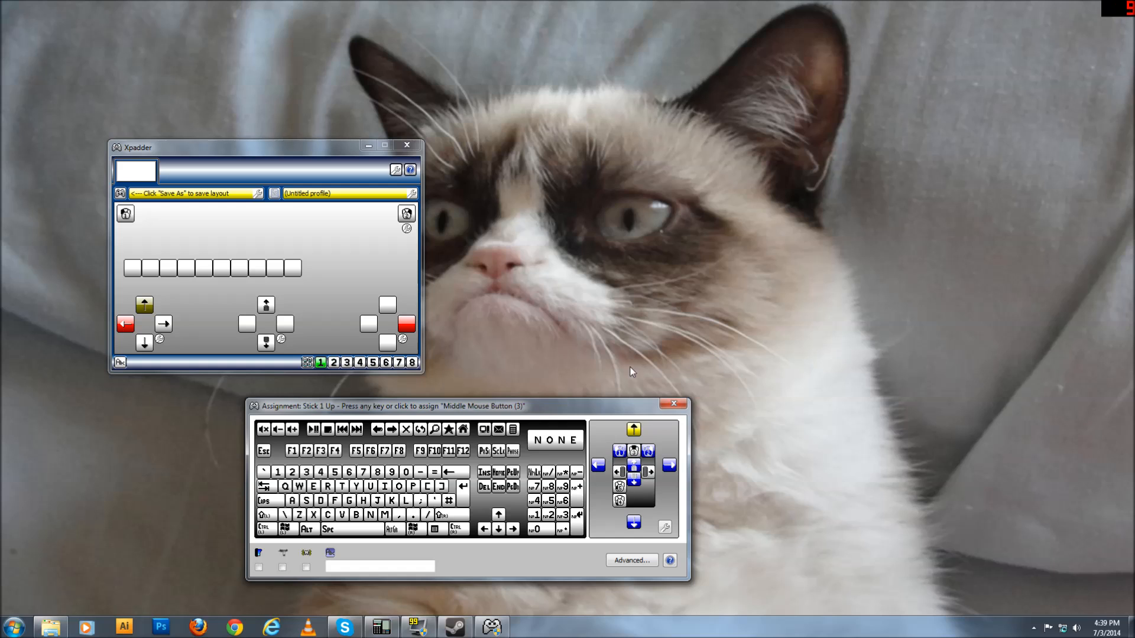
left_click(634, 430)
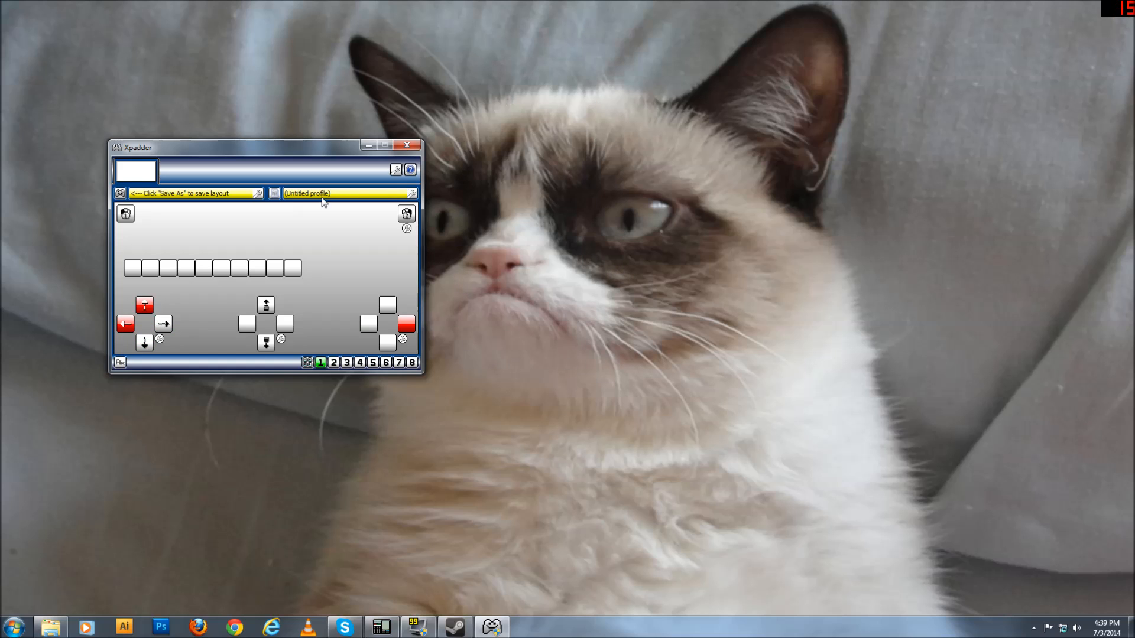
left_click(146, 348)
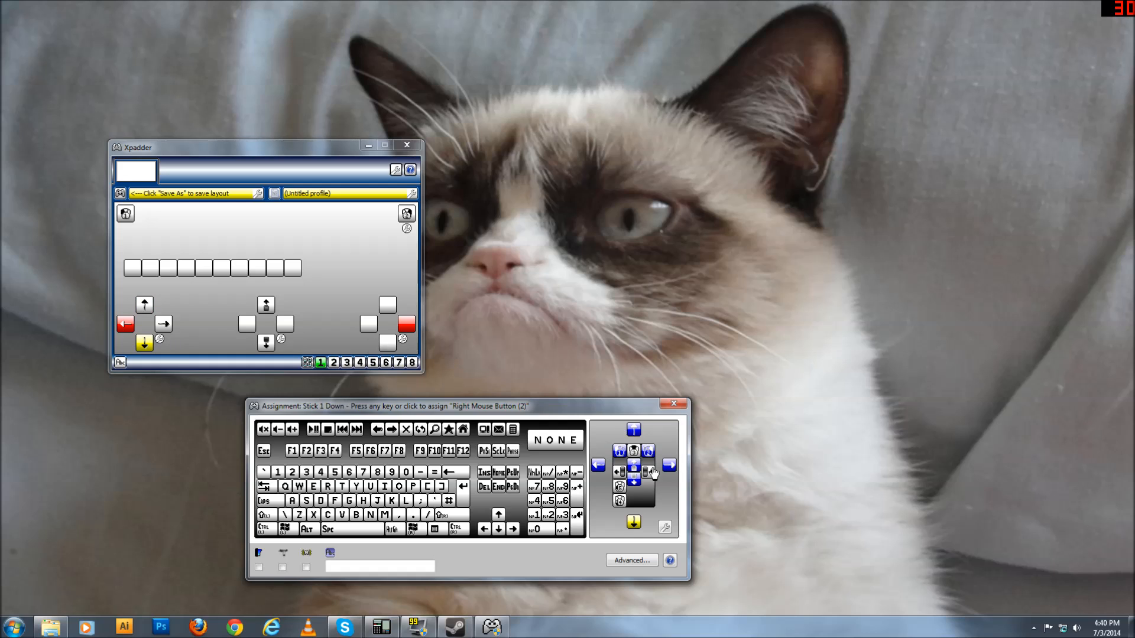
left_click(634, 523)
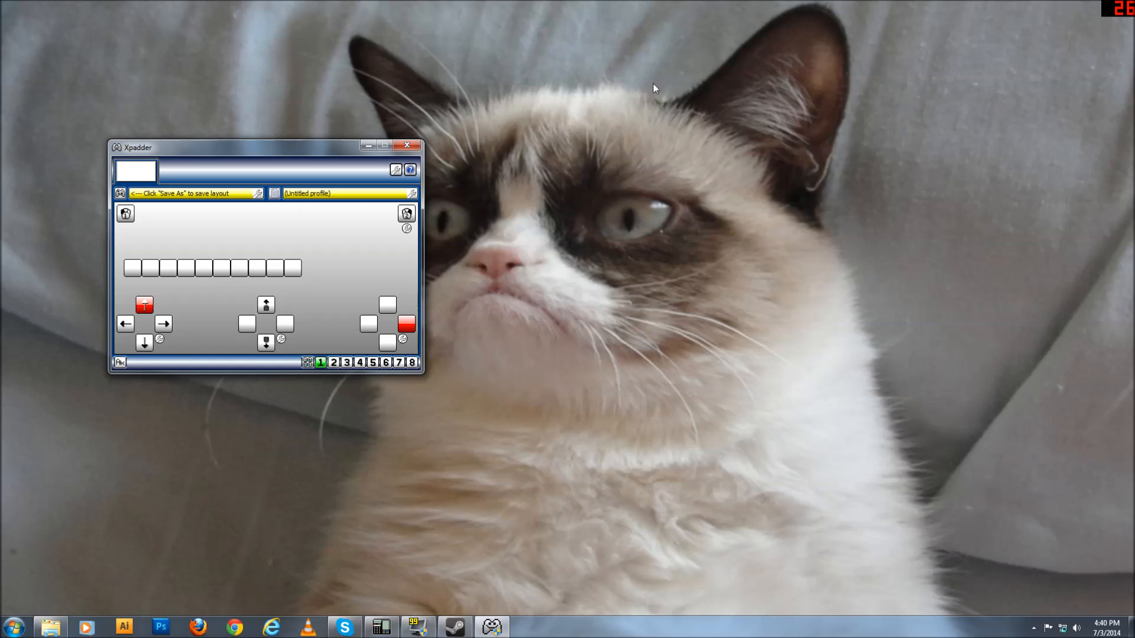
left_click(123, 329)
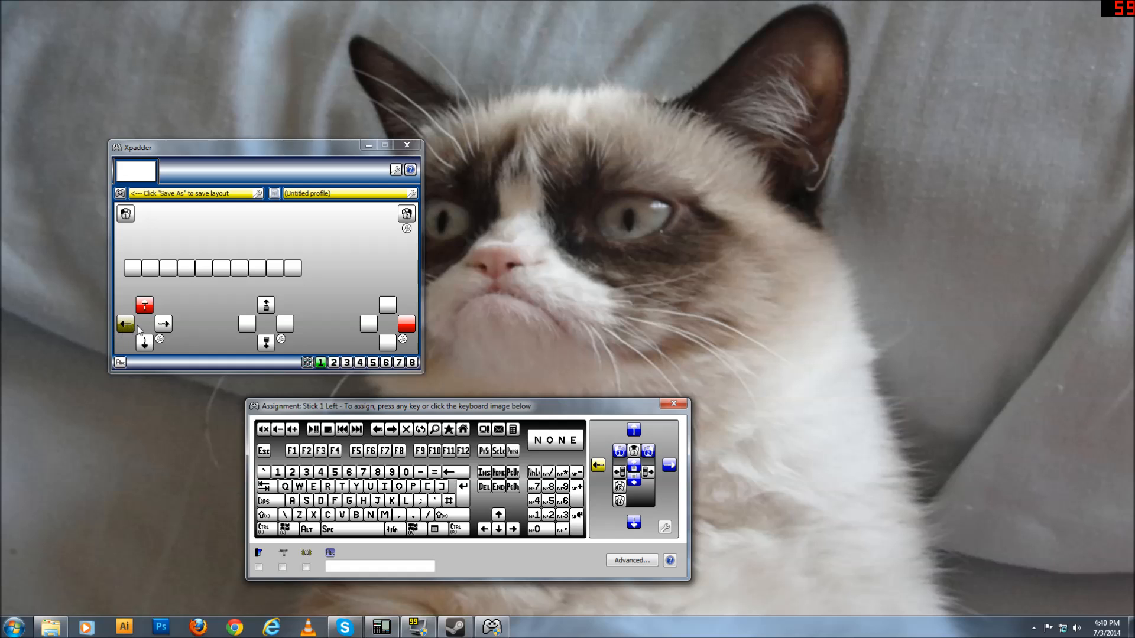
left_click(602, 466)
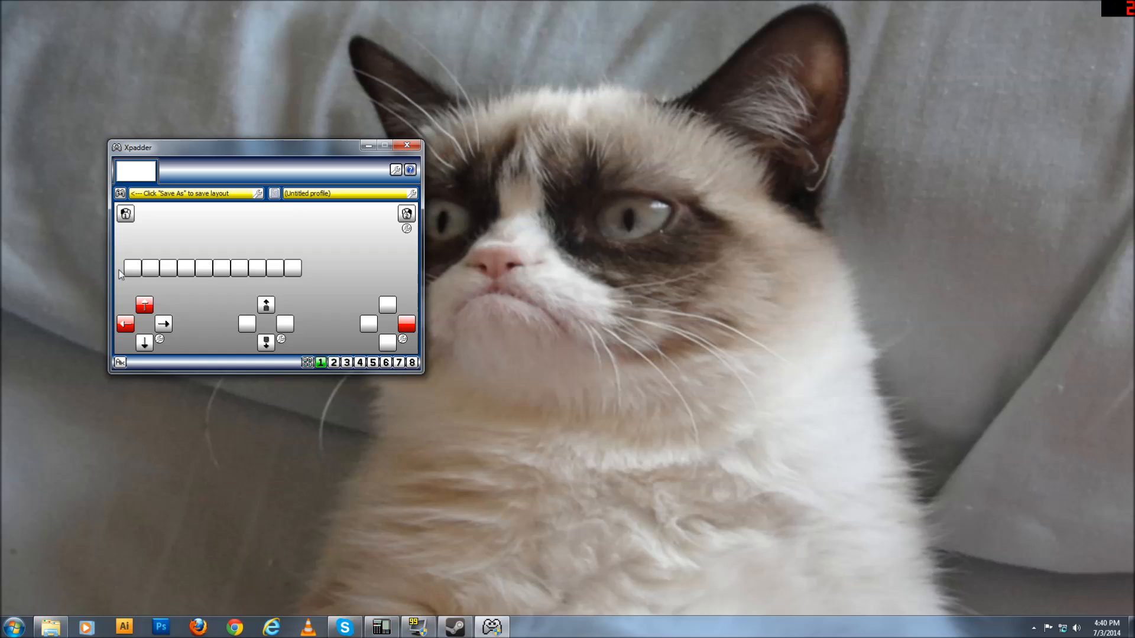
left_click(163, 324)
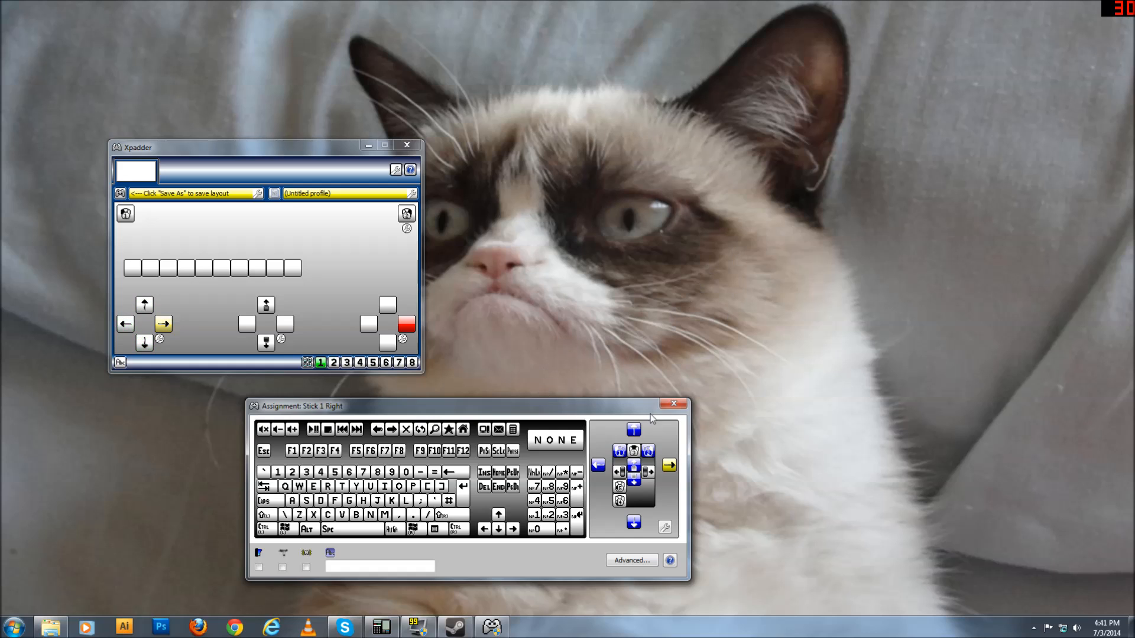
left_click(670, 467)
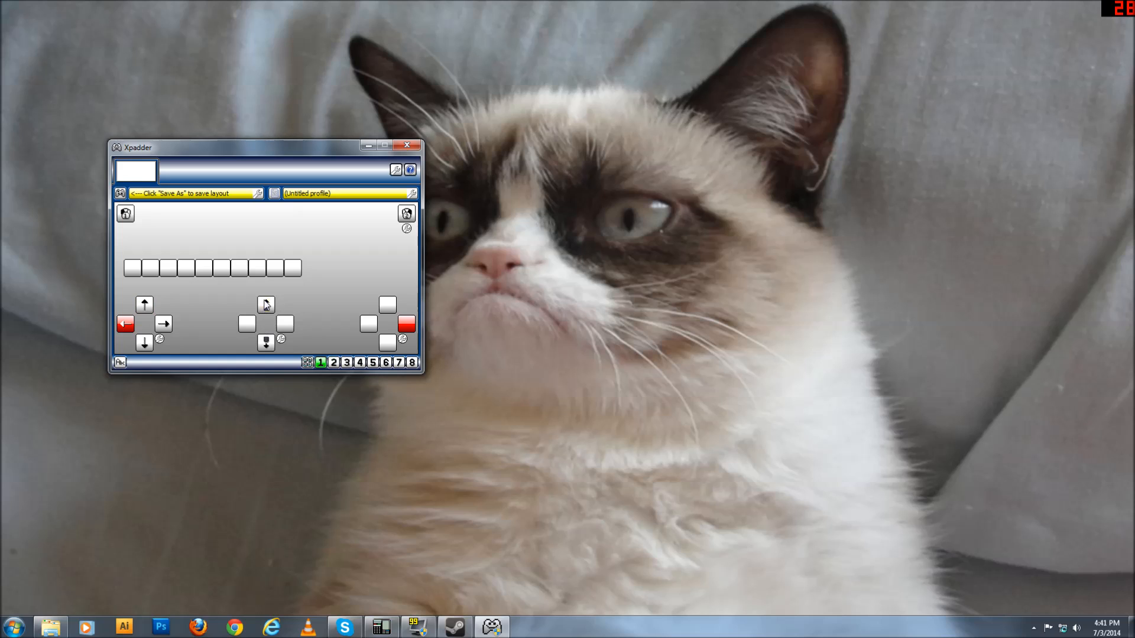
- Assign DPad Up to Mouse Wheel Up and DPad Down to Mouse Wheel Down
left_click(266, 306)
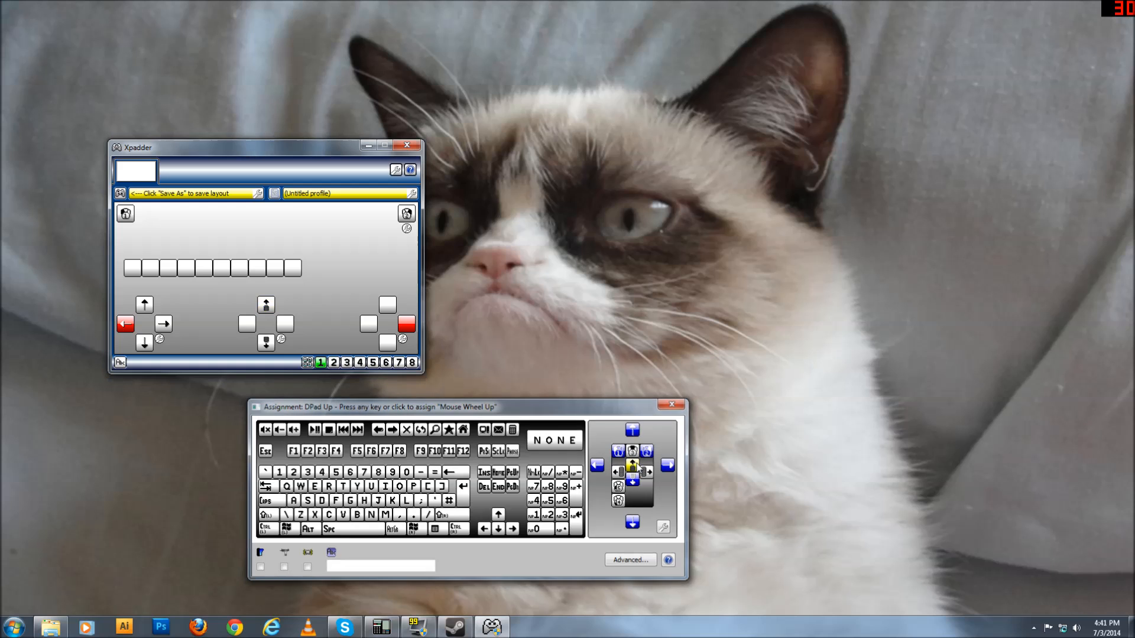
left_click(634, 466)
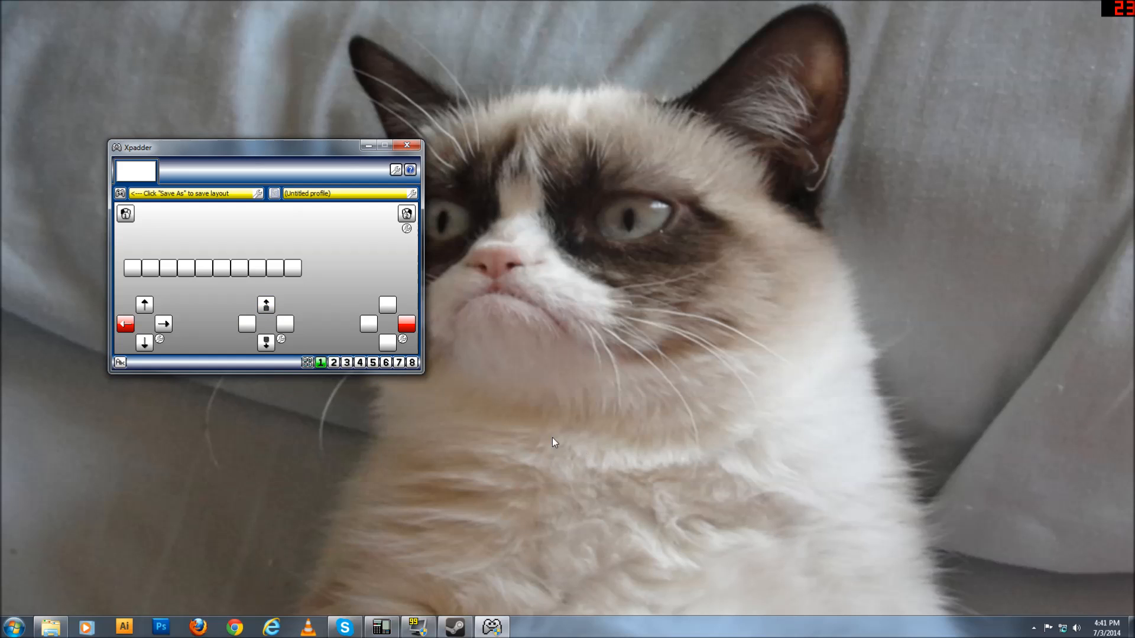
left_click(266, 342)
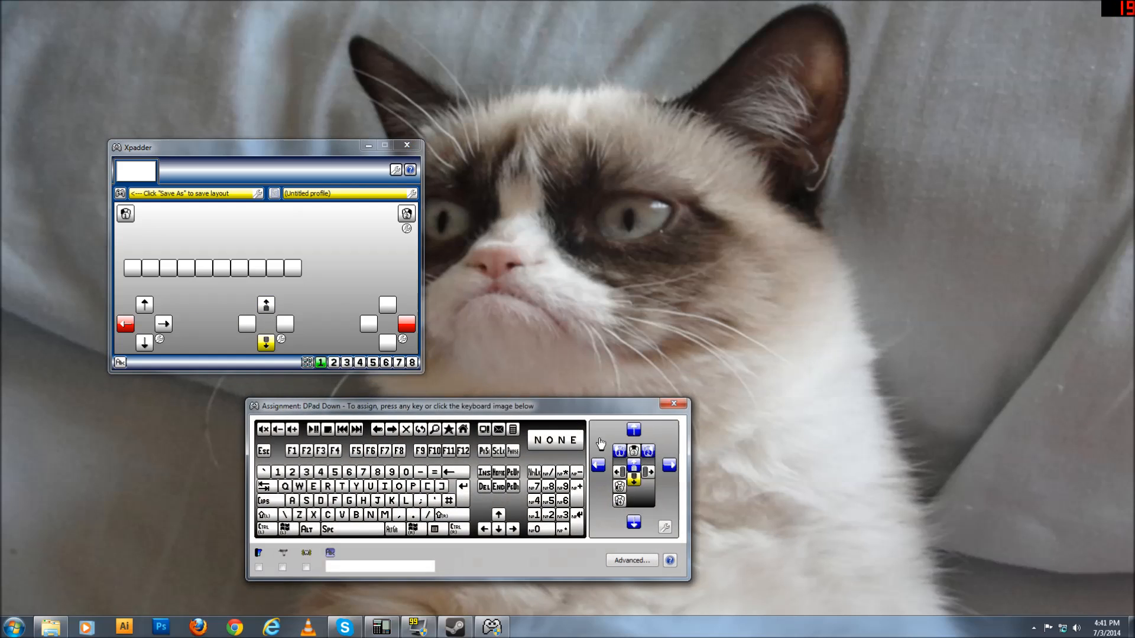
left_click(635, 480)
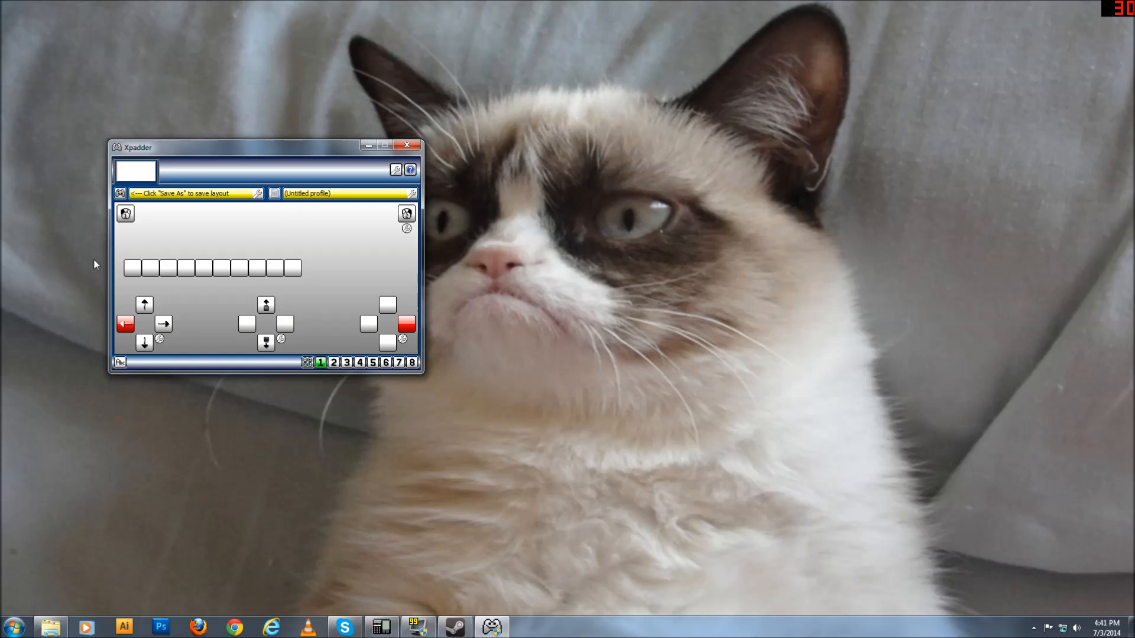
- Assign the left trigger to the Left Mouse Button and the right trigger to the Right Mouse Button
left_click(126, 216)
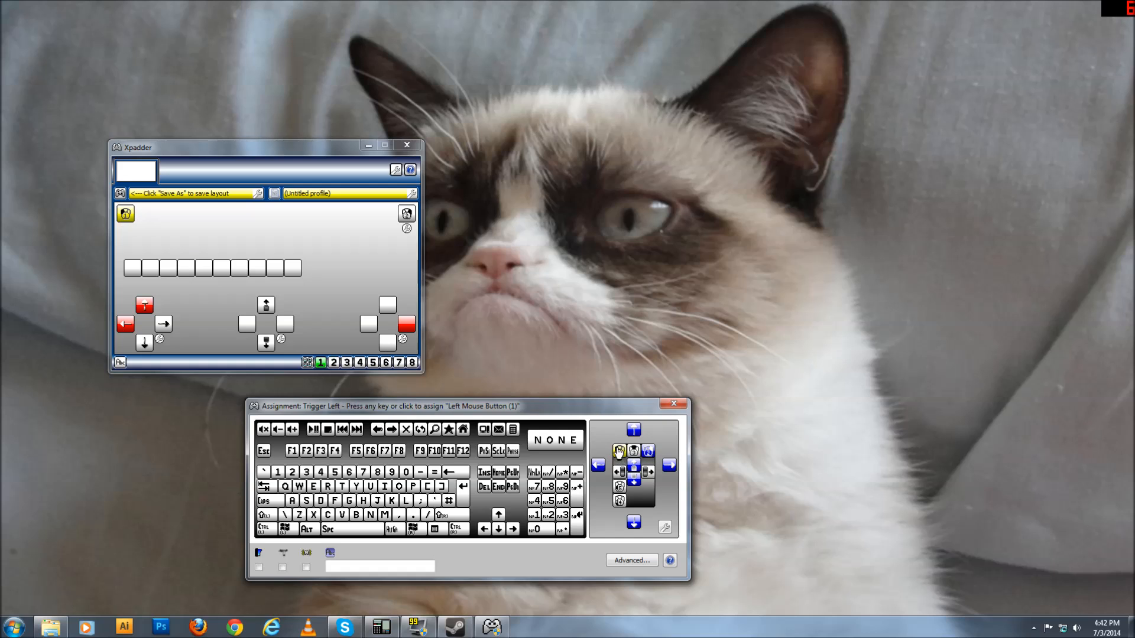
left_click(619, 452)
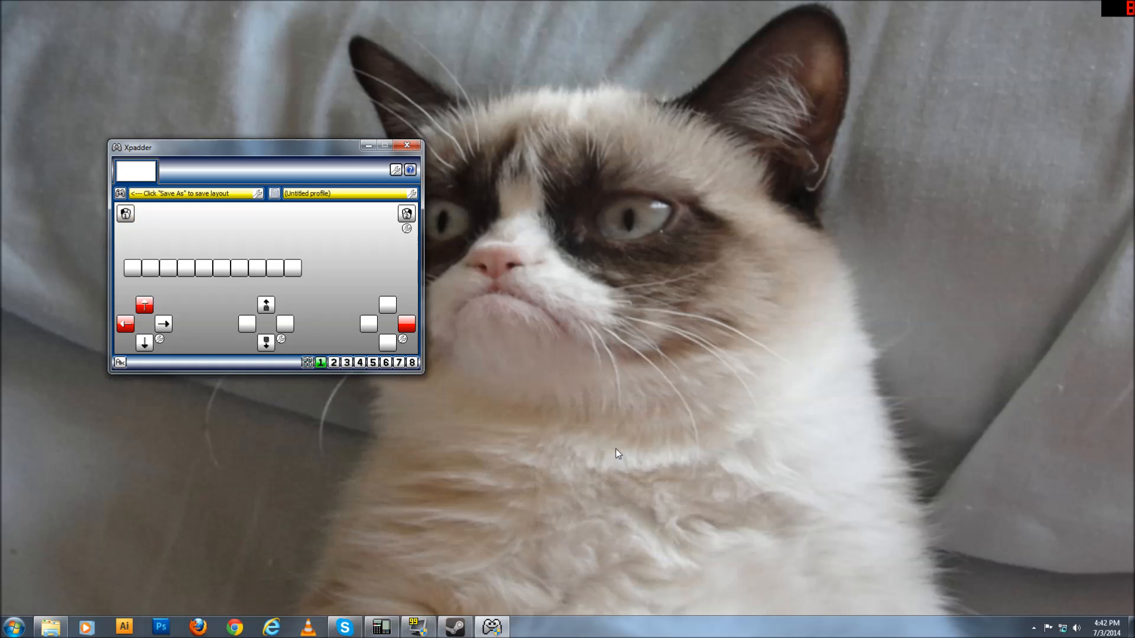
left_click(407, 215)
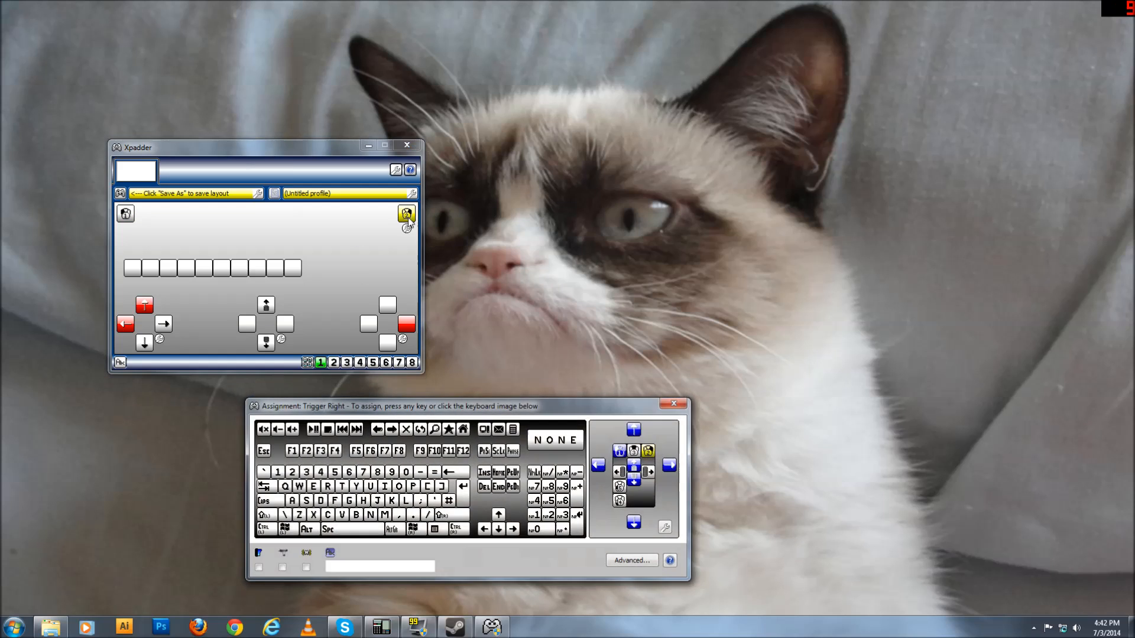
left_click(648, 452)
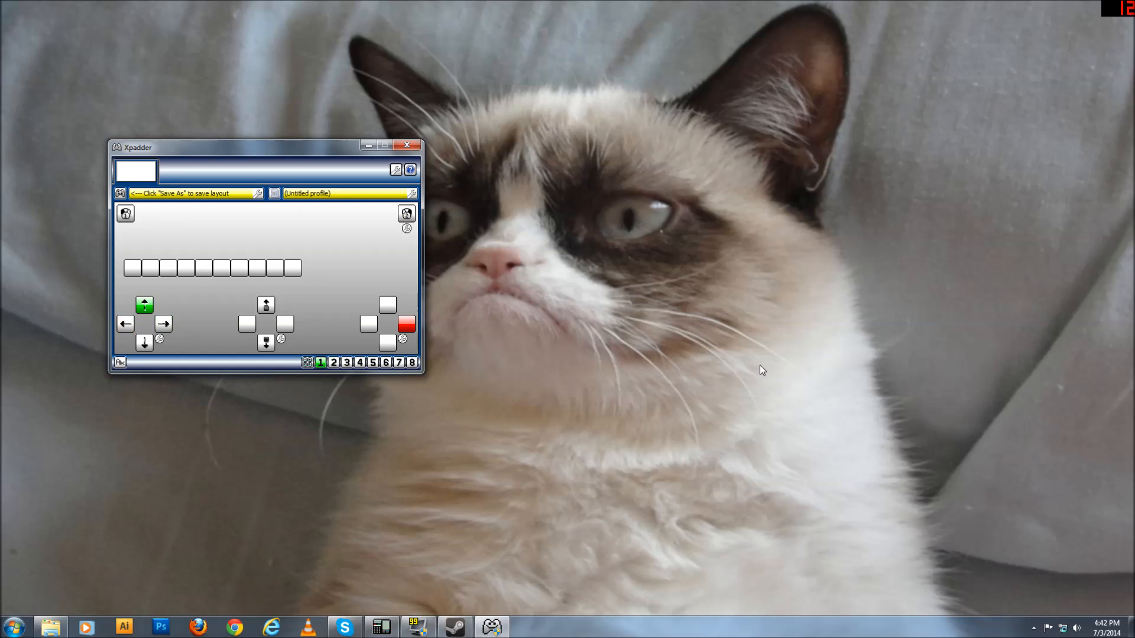
- Test the stick and trigger mappings by opening the desktop context menu in several places and dismissing it
right_click(711, 364)
right_click(603, 237)
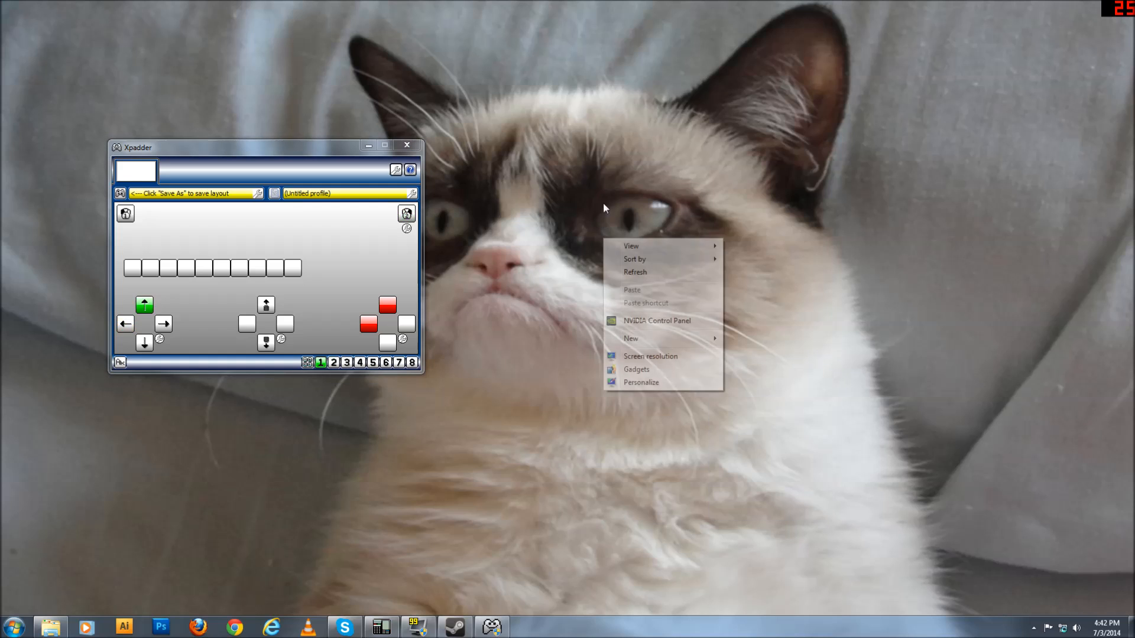
right_click(837, 188)
right_click(584, 156)
right_click(549, 155)
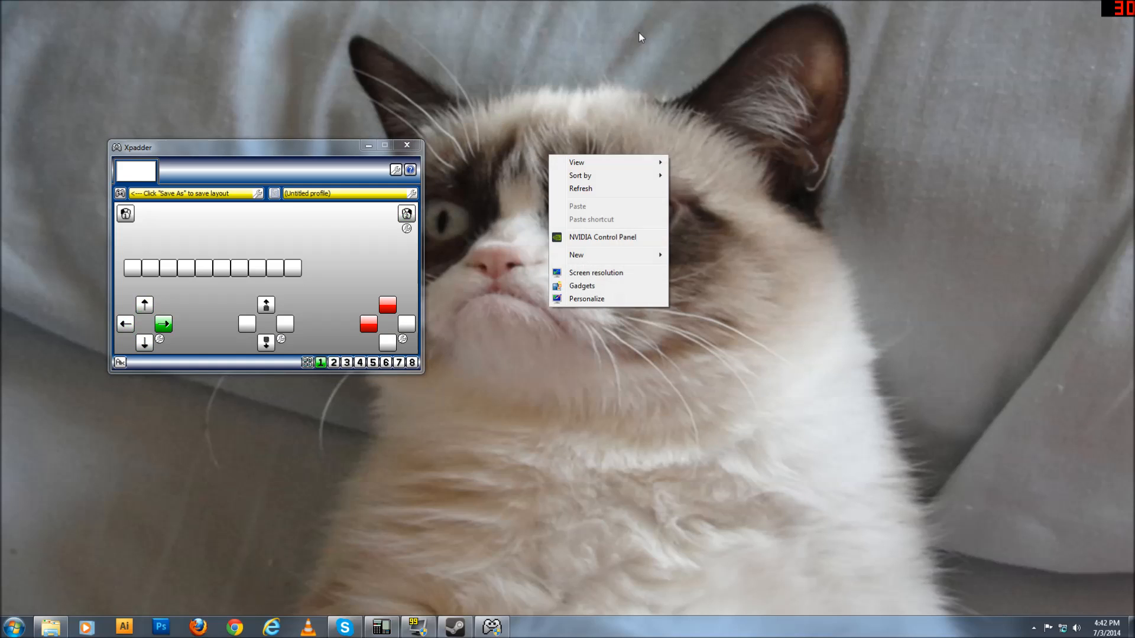
right_click(862, 241)
right_click(734, 138)
right_click(731, 350)
right_click(915, 142)
right_click(718, 338)
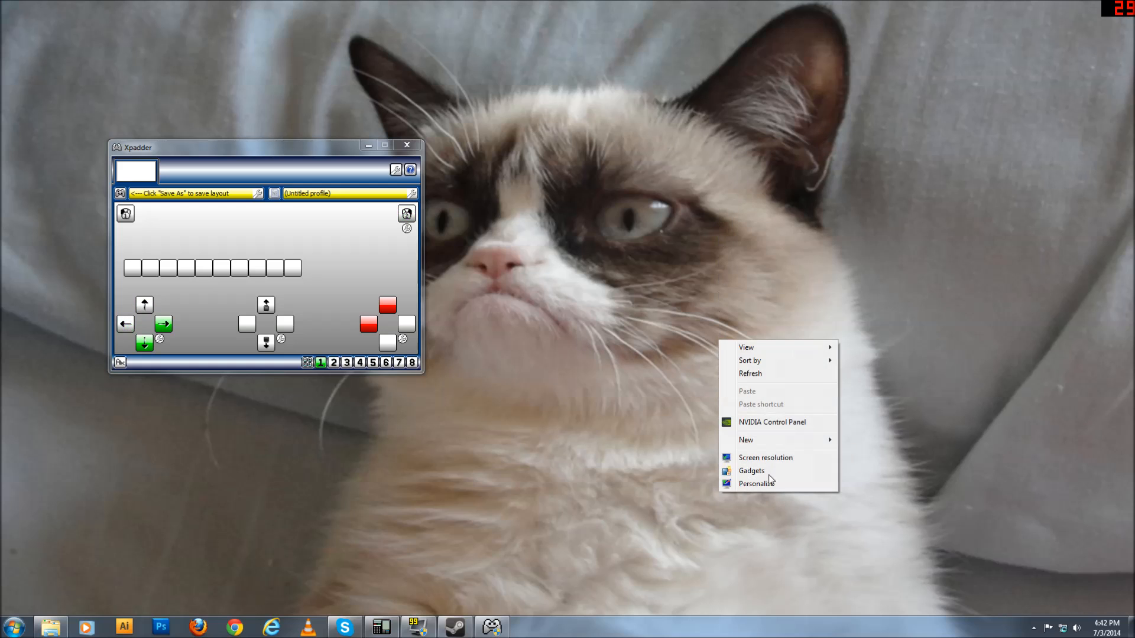
right_click(853, 199)
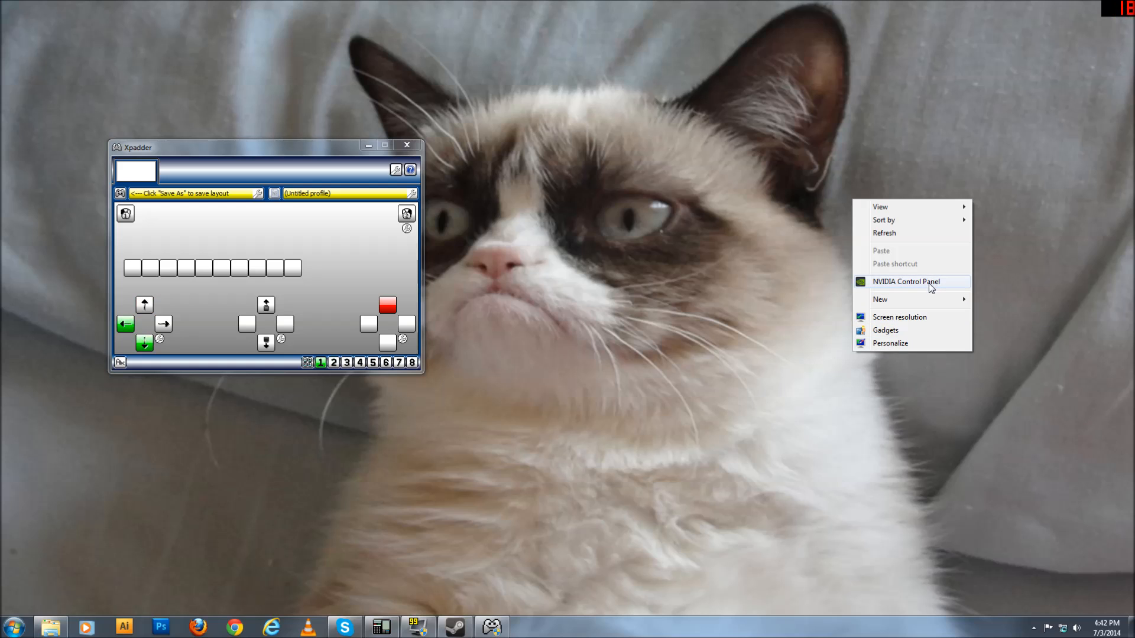
mouse_move(926, 303)
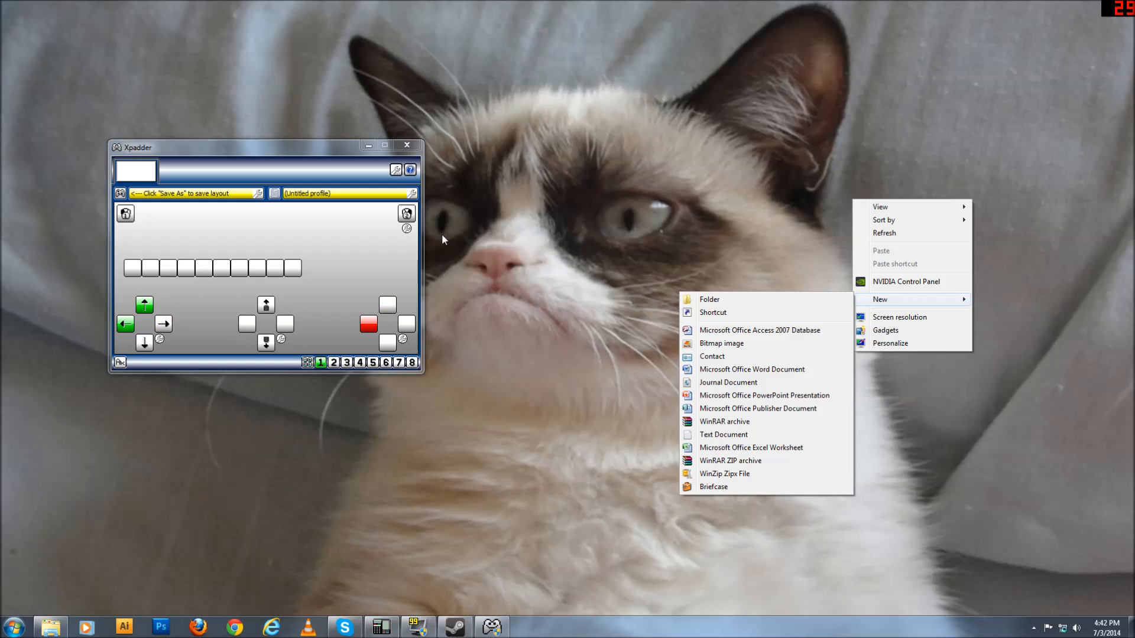
left_click(544, 140)
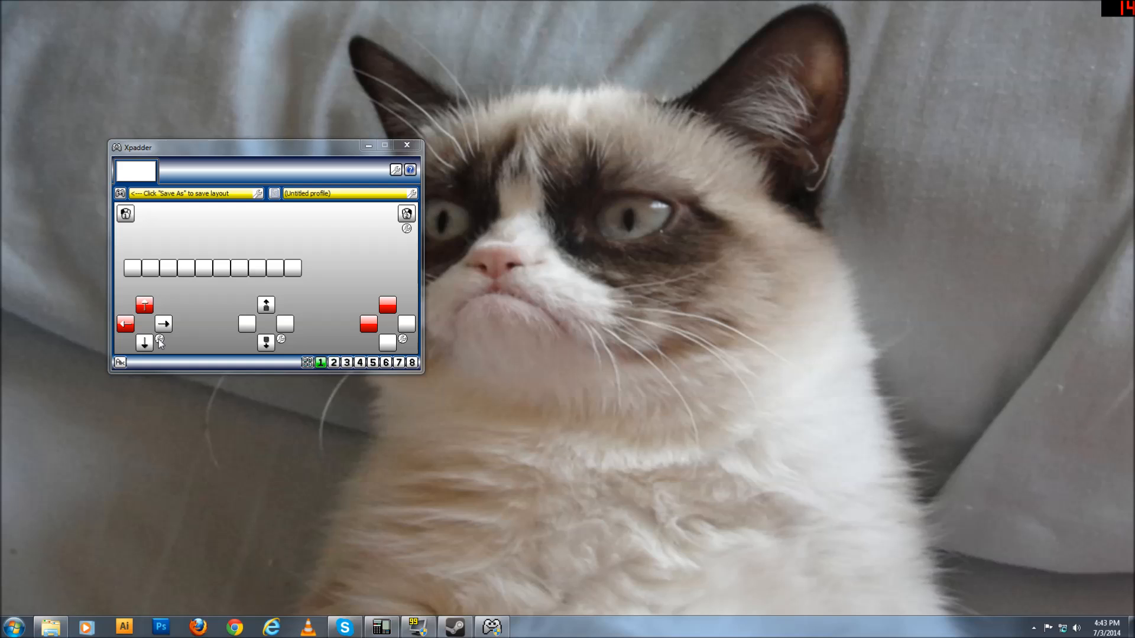
- Enable Move Together in Stick 1's mouse settings and try Cursor mode before returning to Look/Camera mode
left_click(160, 340)
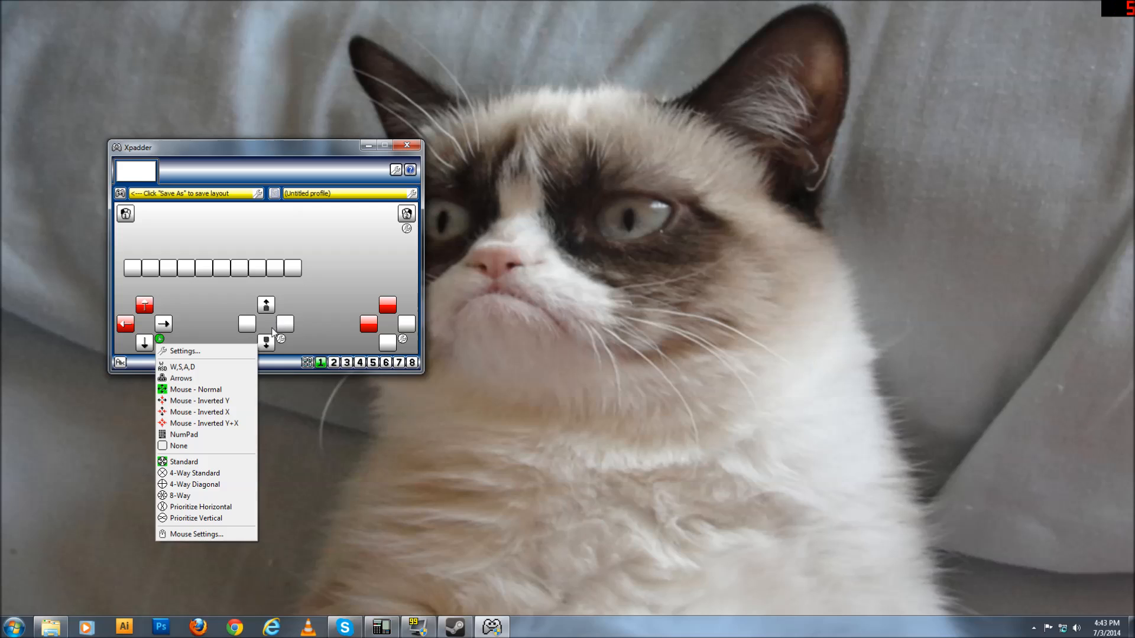
left_click(198, 534)
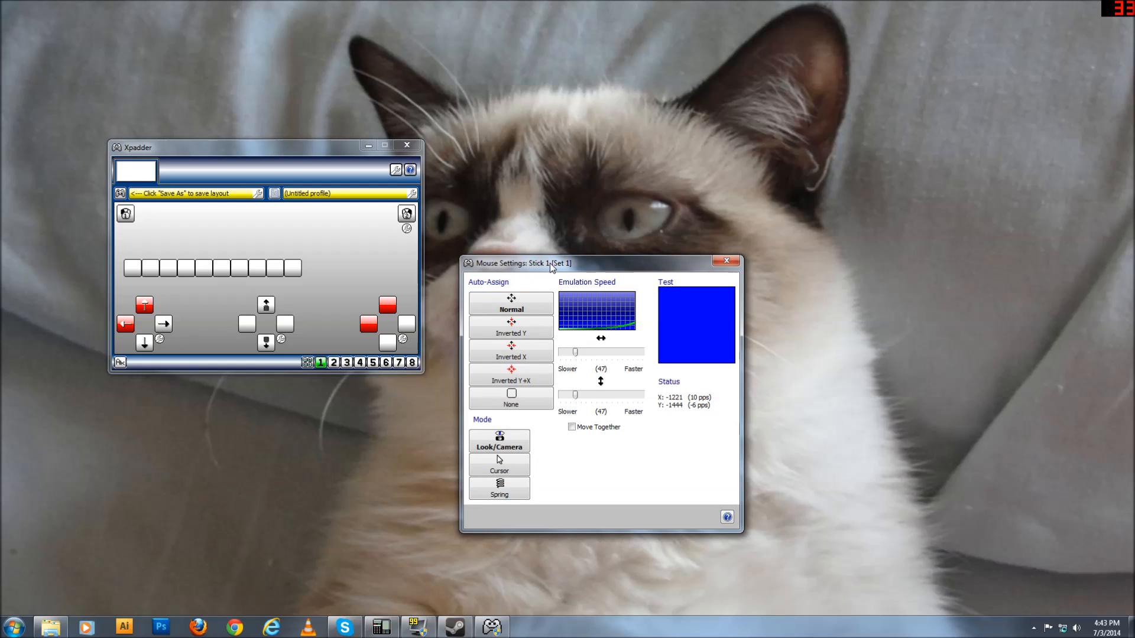
left_click(572, 428)
left_click(509, 473)
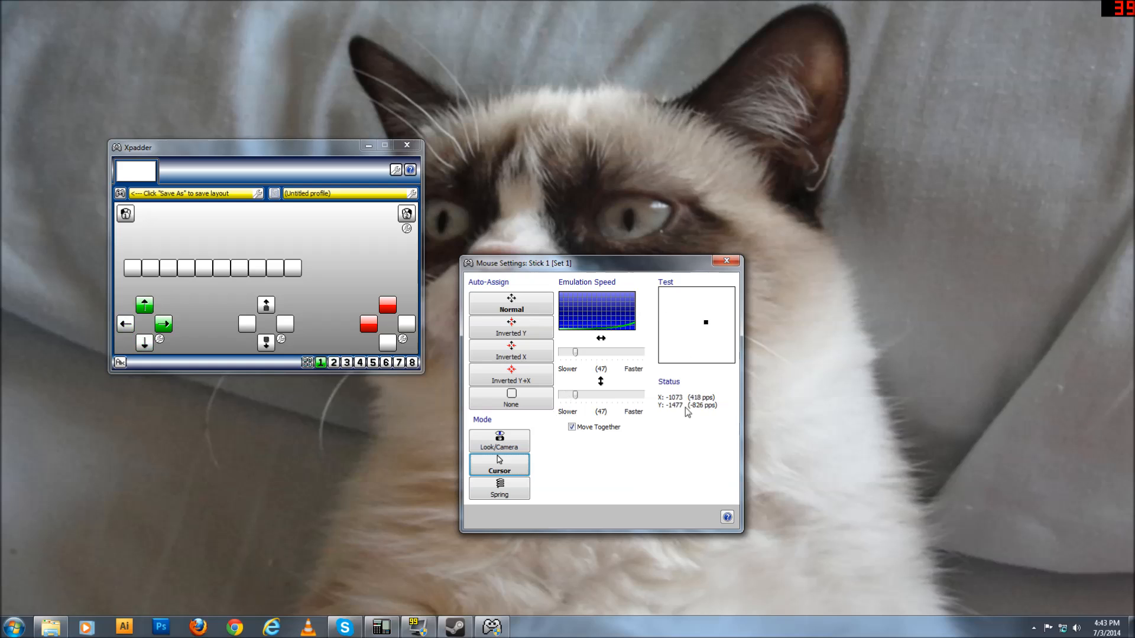
left_click(493, 447)
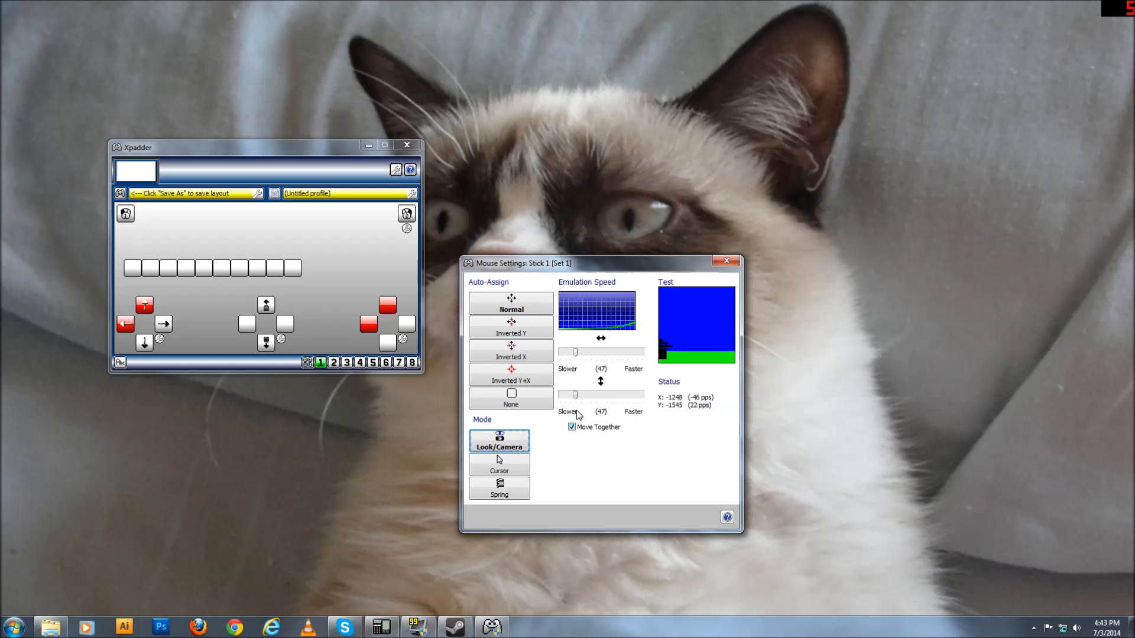
- Try Stick 1's emulation speed at 255 and 1, set it to 40 for both axes, and close the mouse settings
left_click(574, 353)
left_click_drag(574, 353, 656, 357)
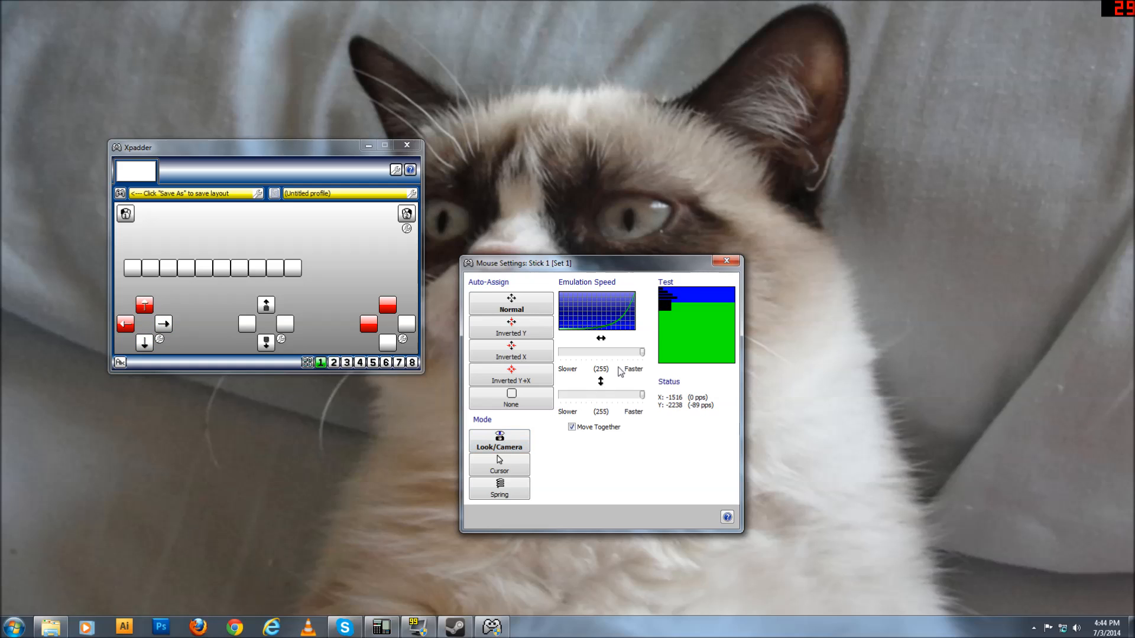
left_click_drag(644, 356, 551, 358)
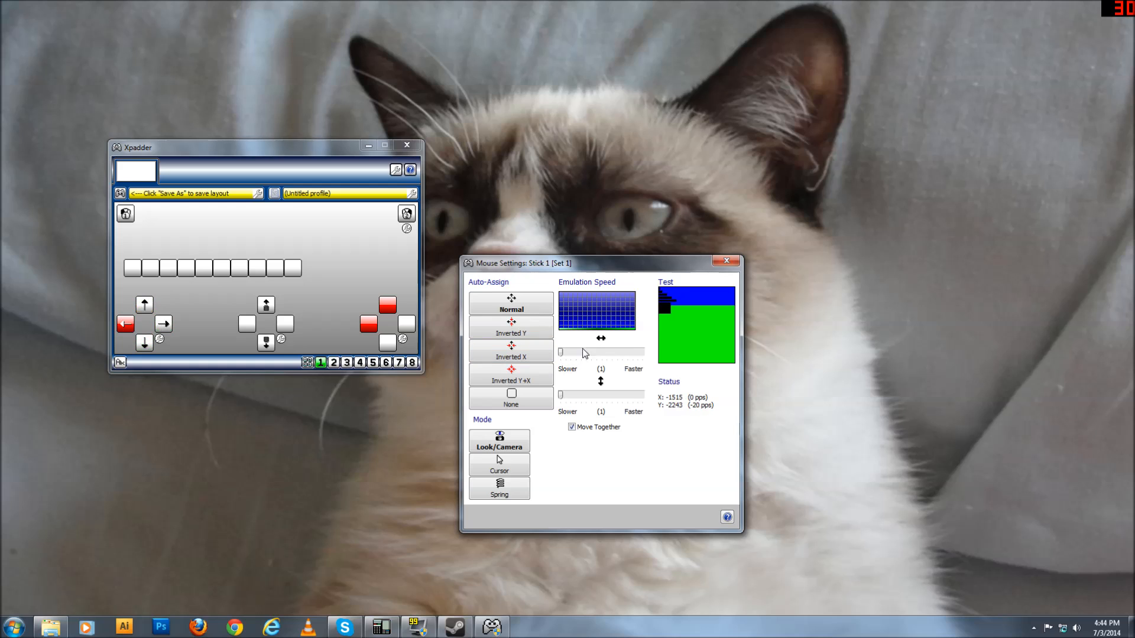
left_click_drag(565, 354, 575, 356)
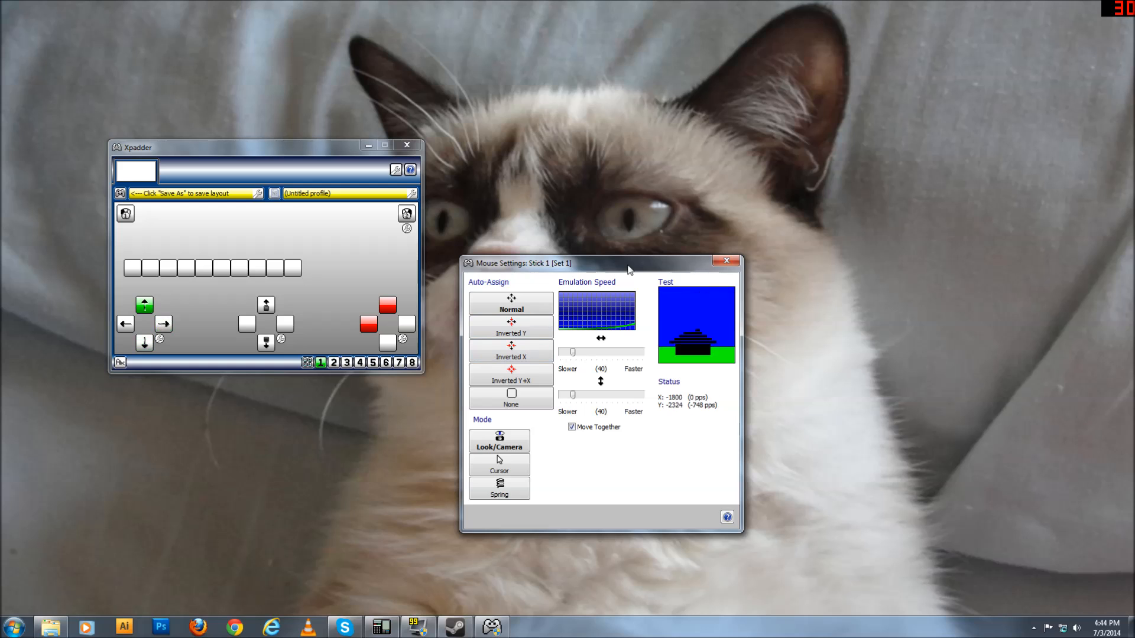
left_click(720, 262)
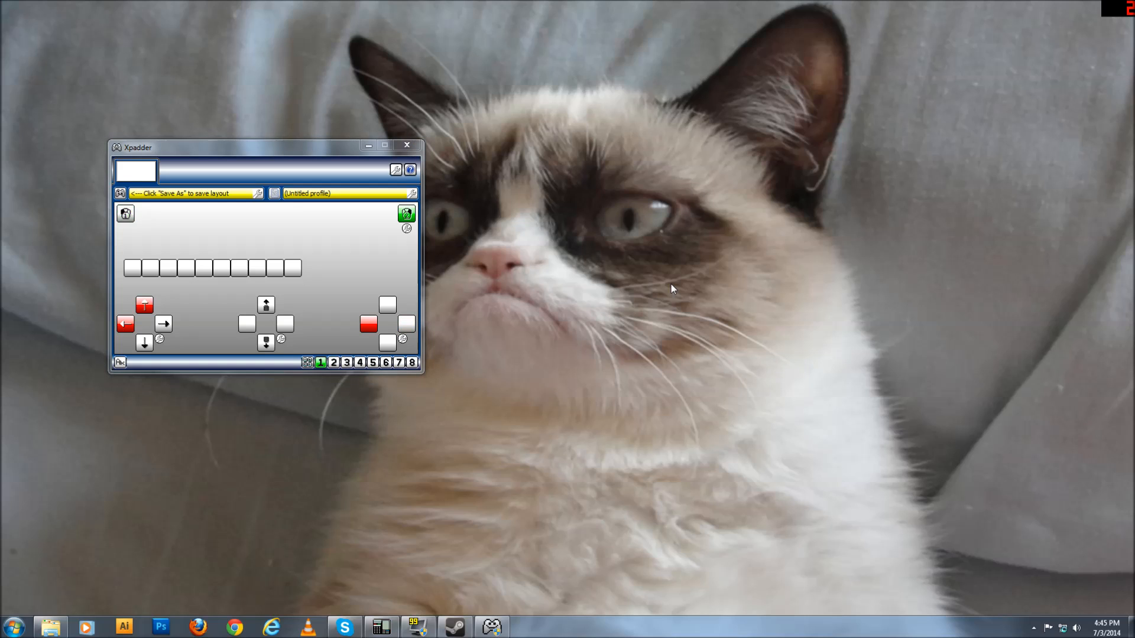
- Assign Button 3 to the Left Mouse Button and Button 4 to the Right Mouse Button
right_click(672, 283)
left_click(560, 225)
left_click(170, 269)
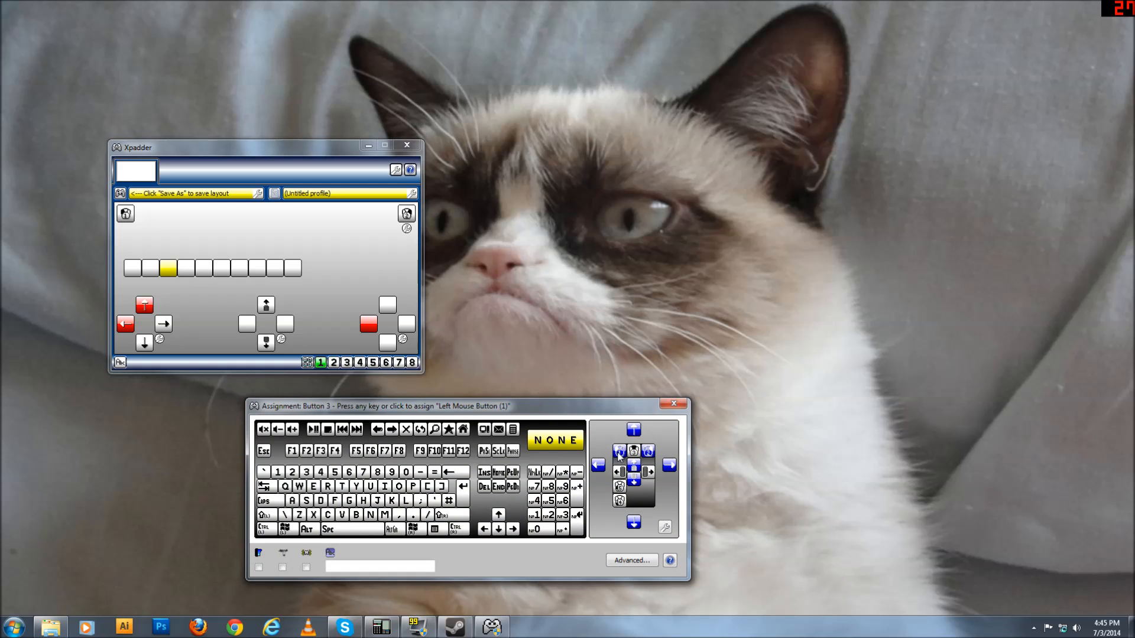
left_click(619, 452)
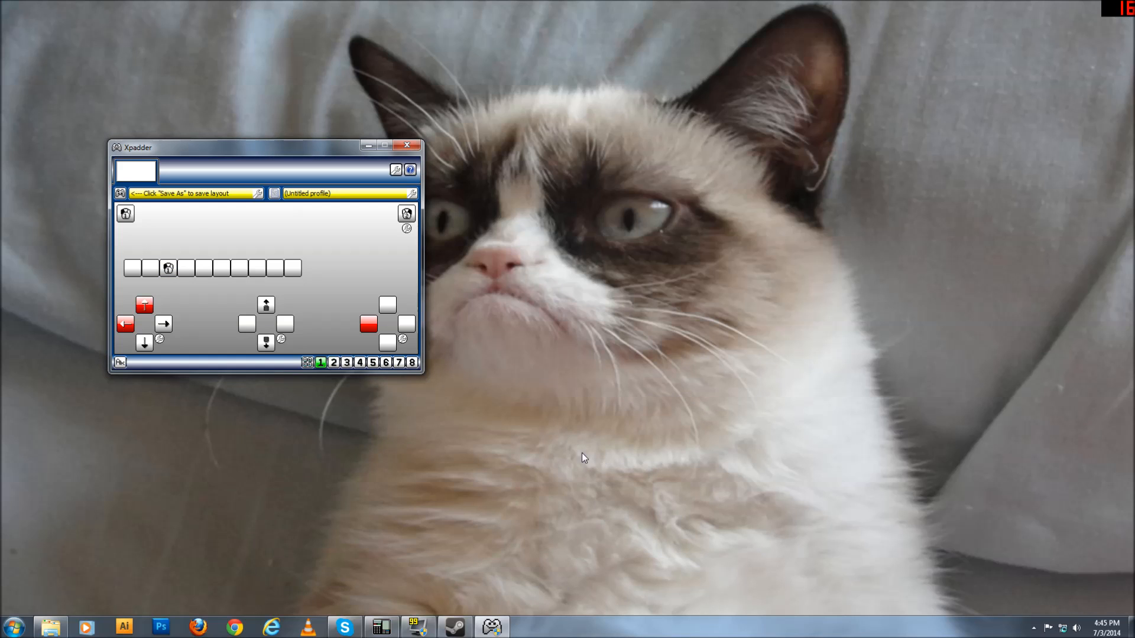
left_click(543, 447)
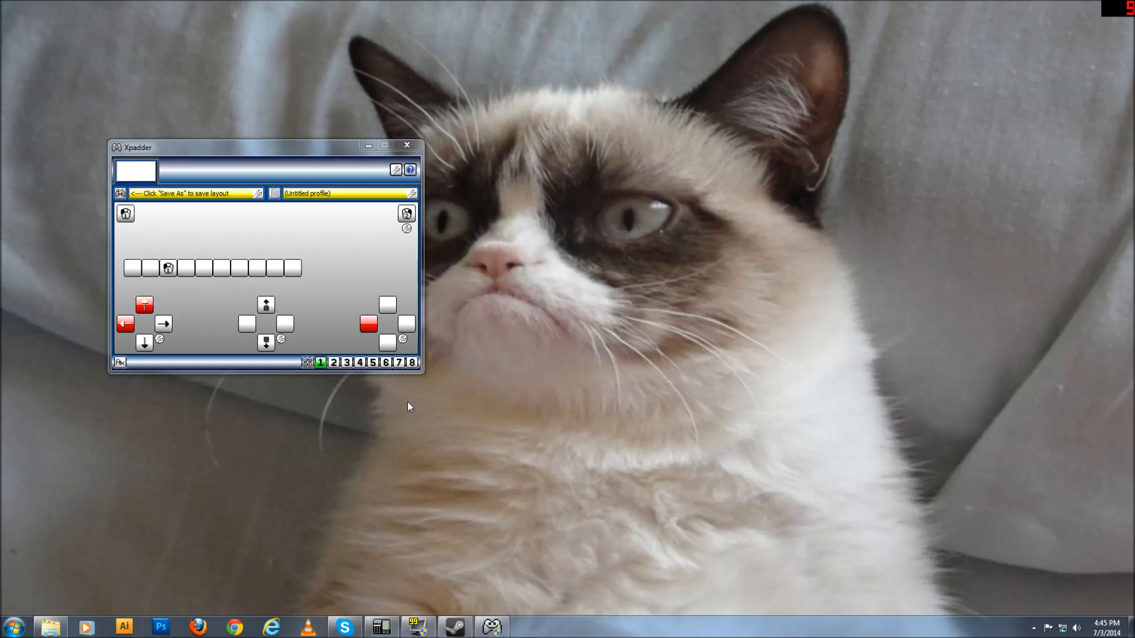
left_click(186, 273)
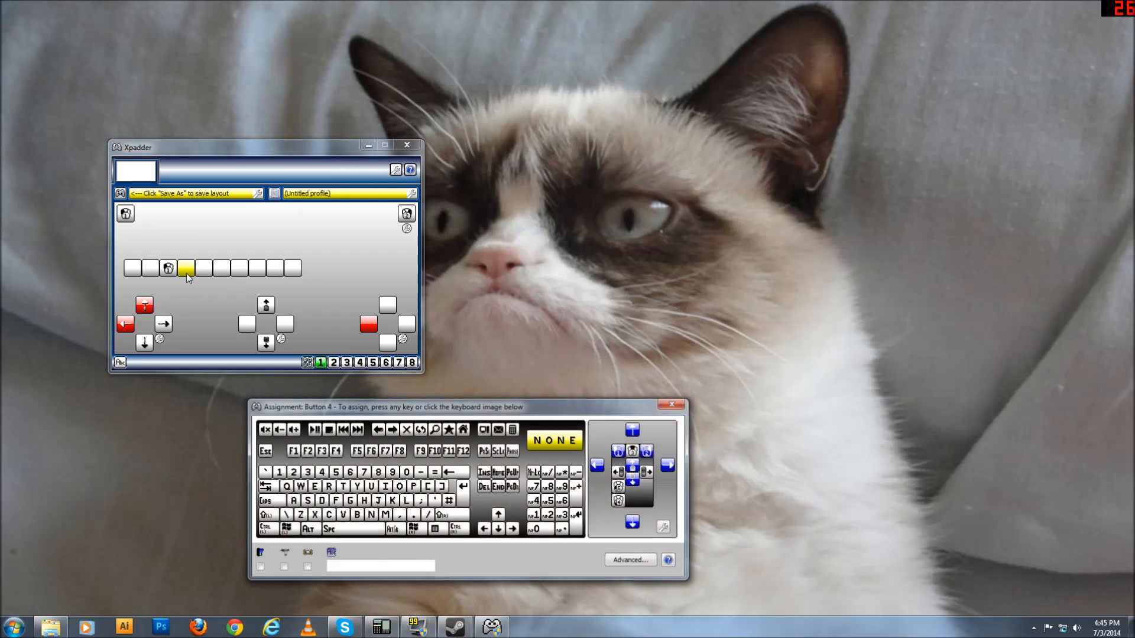
left_click(648, 452)
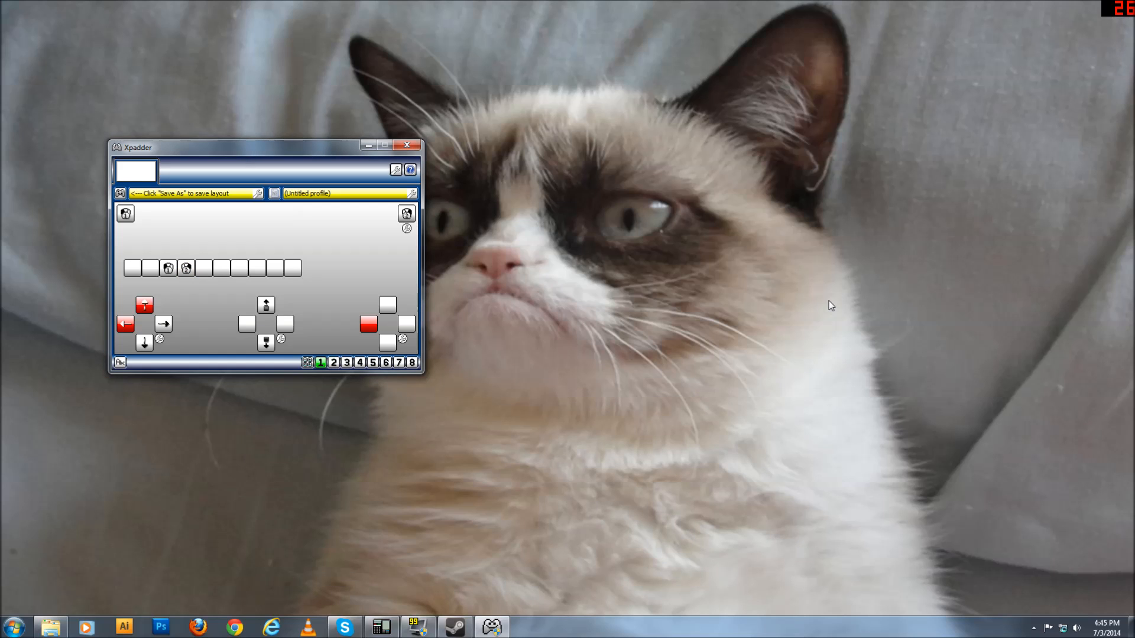
- Test the mouse functions of Buttons 3 and 4 by opening and dismissing the desktop context menu
right_click(884, 211)
left_click(803, 211)
right_click(802, 211)
left_click(801, 209)
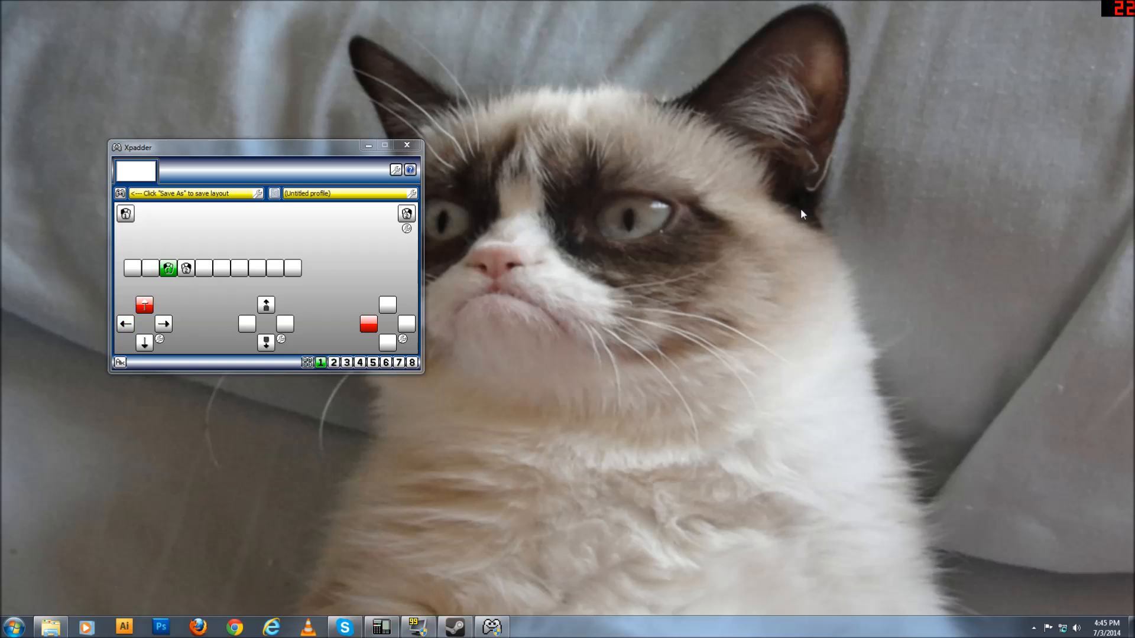
right_click(733, 137)
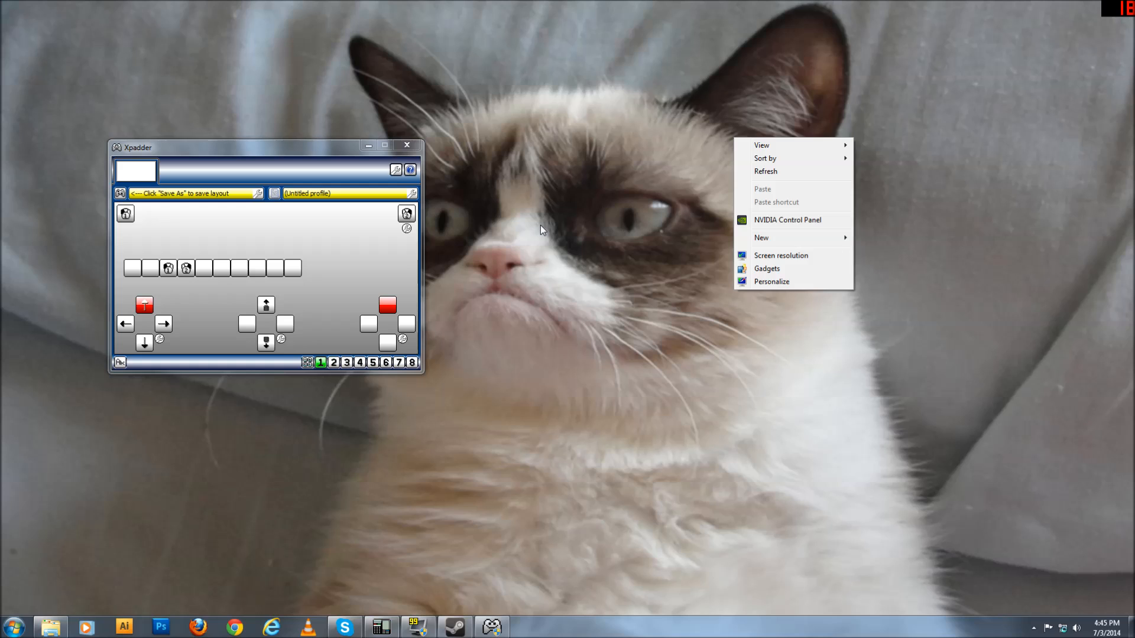
left_click(605, 127)
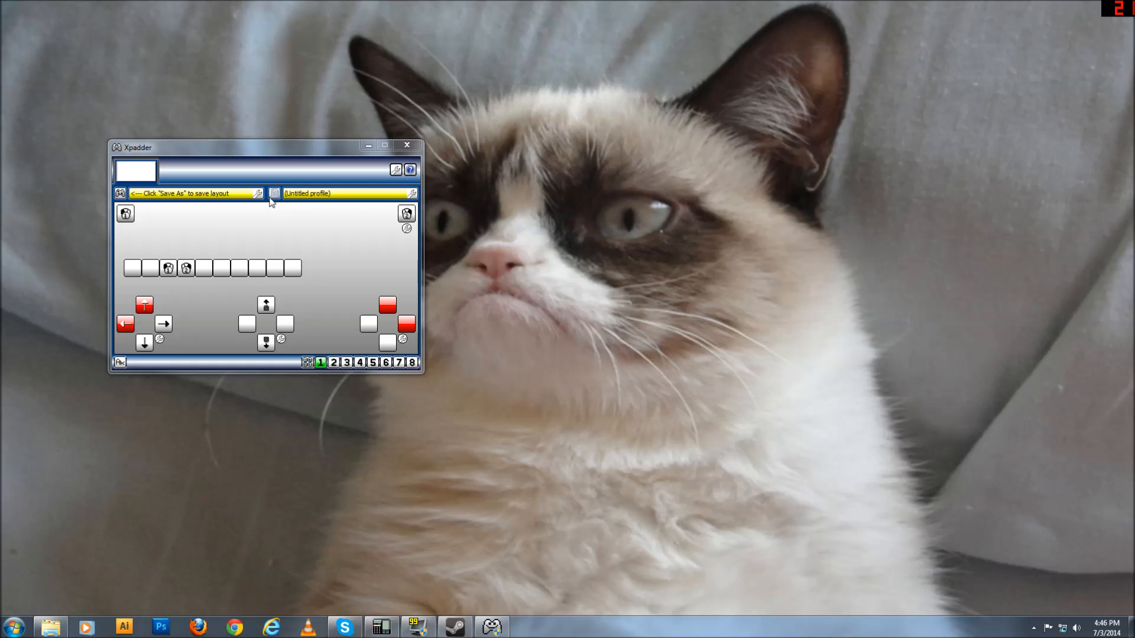
- Save the controller layout as Mouse in the profiles folder, overwriting the existing file, and acknowledge the automatic file selection
left_click(120, 194)
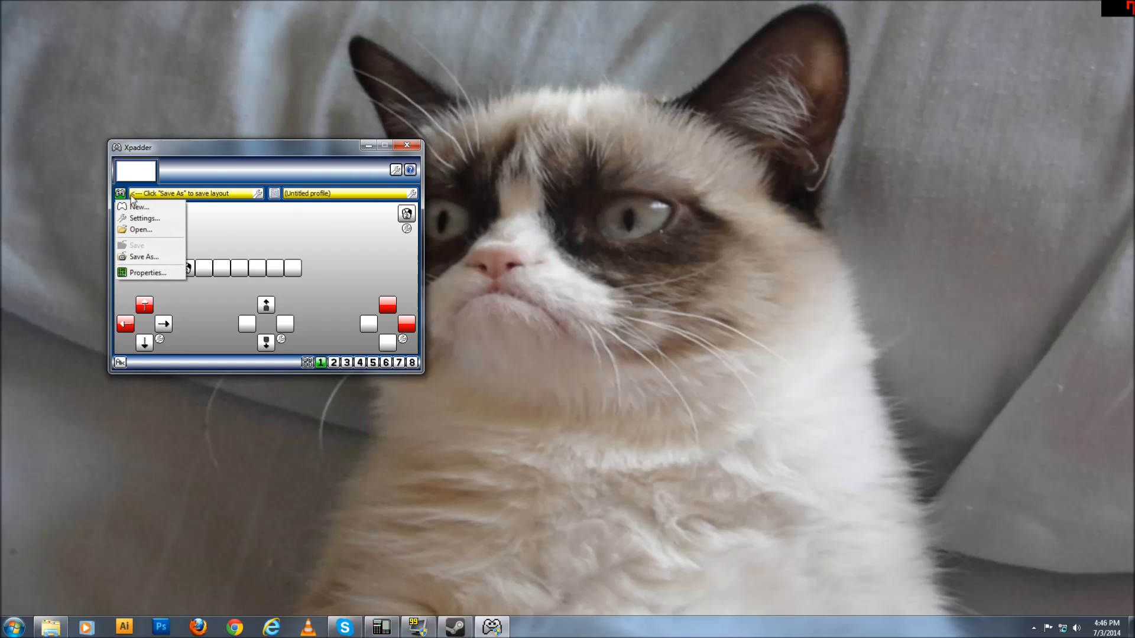
left_click(144, 257)
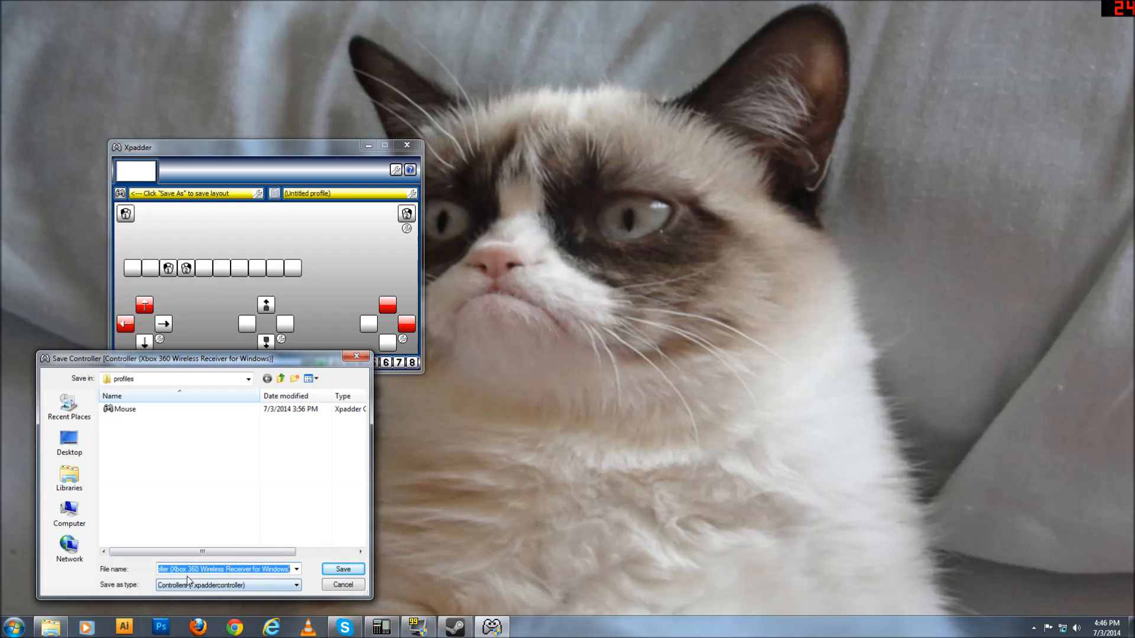
left_click(130, 409)
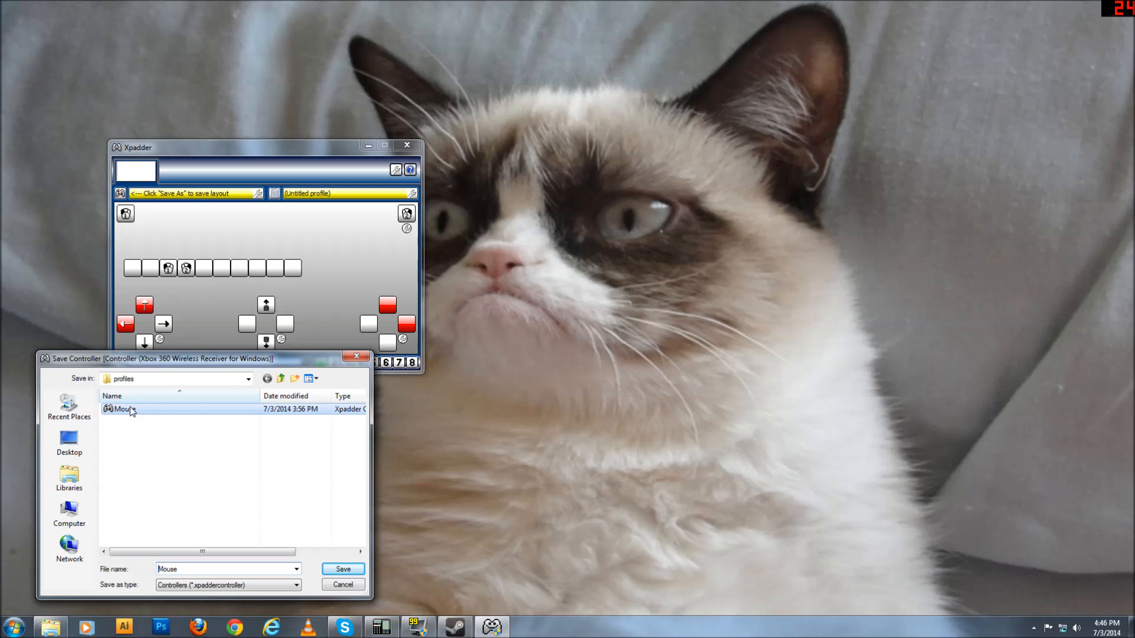
left_click(343, 569)
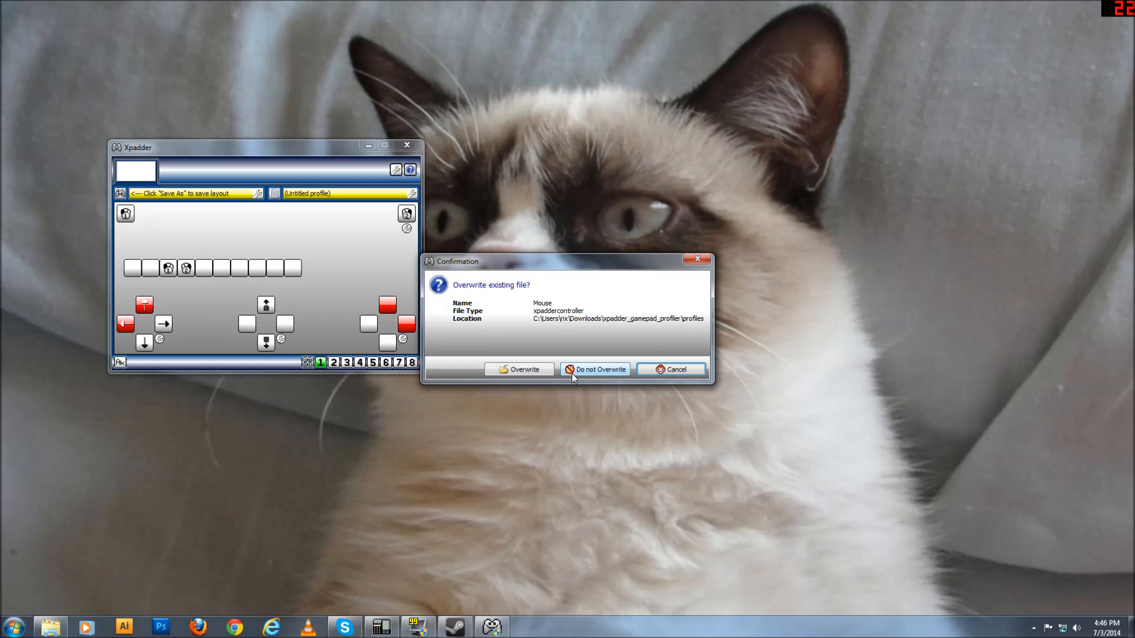
left_click(531, 372)
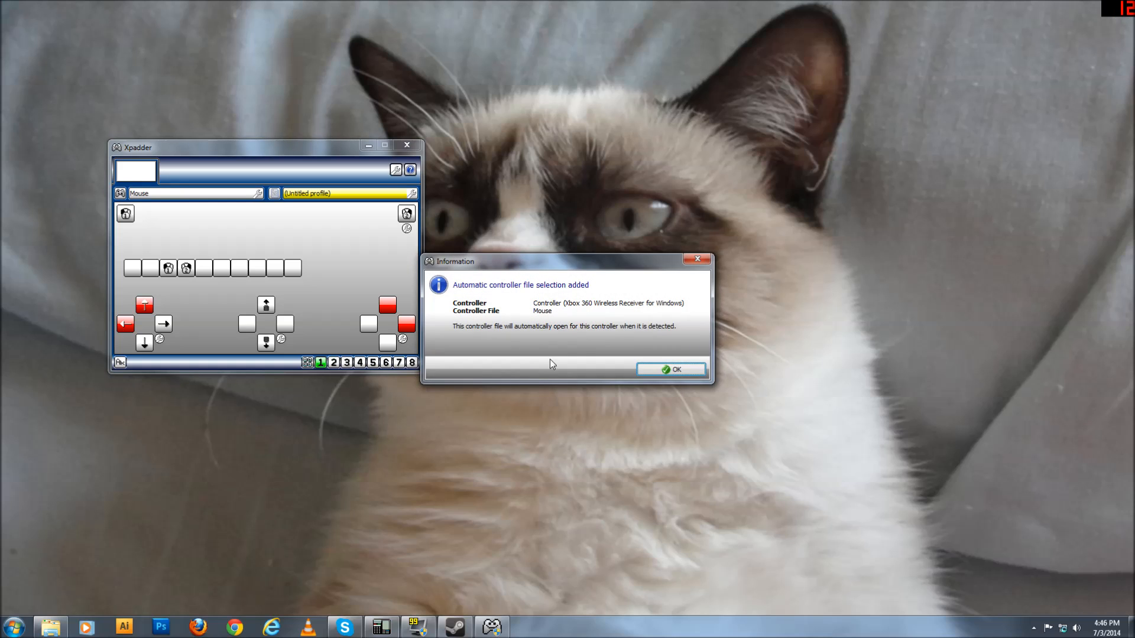
left_click(669, 370)
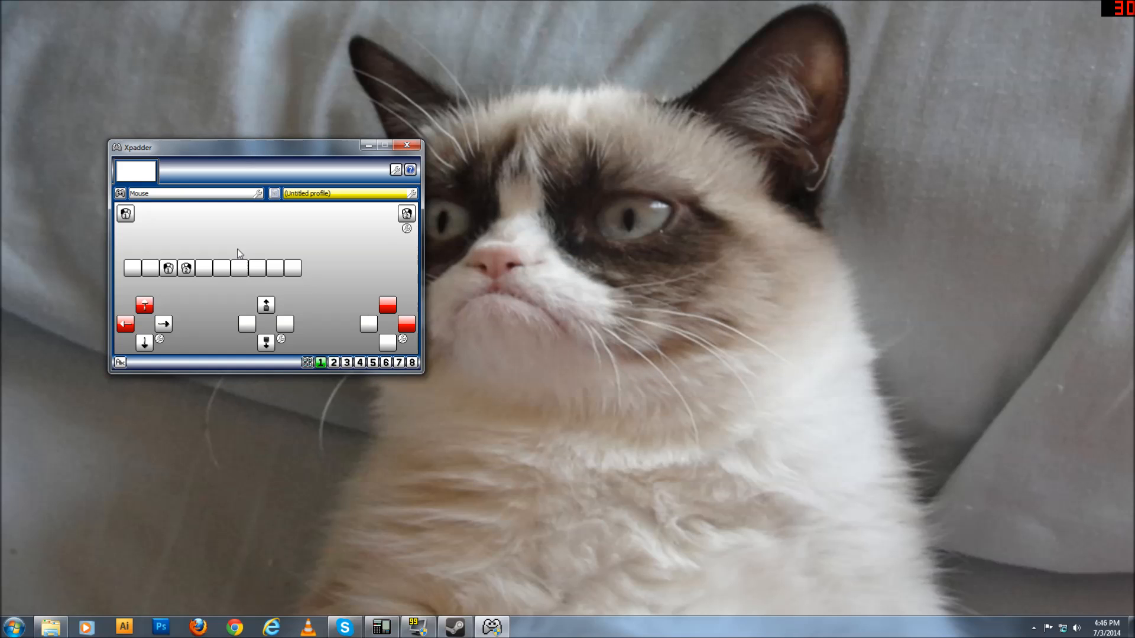
left_click(376, 195)
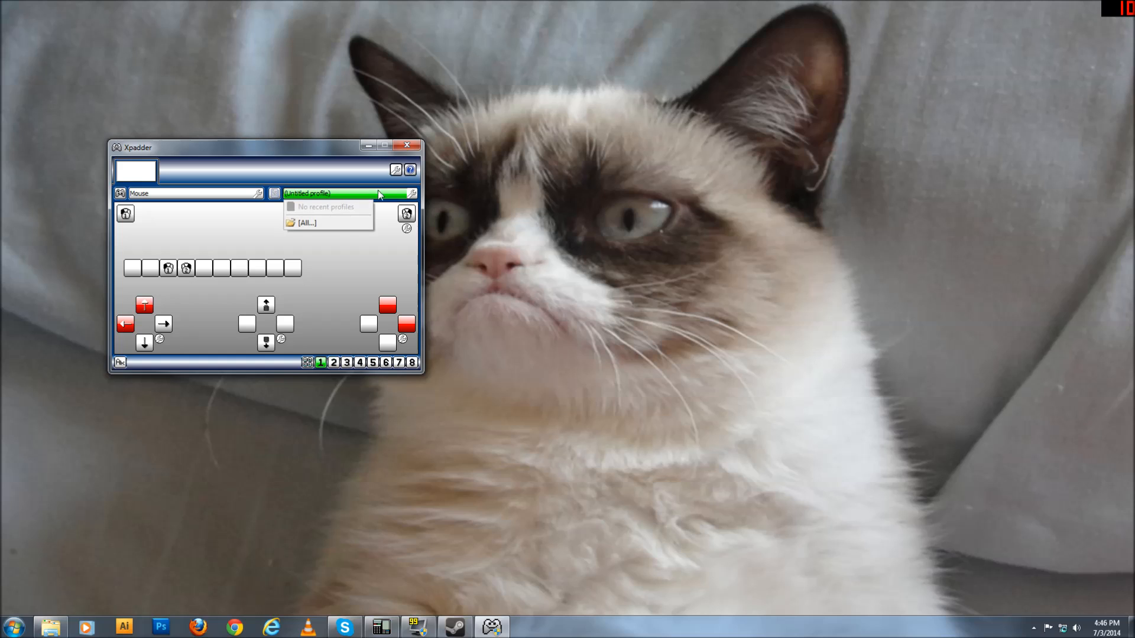
left_click(317, 246)
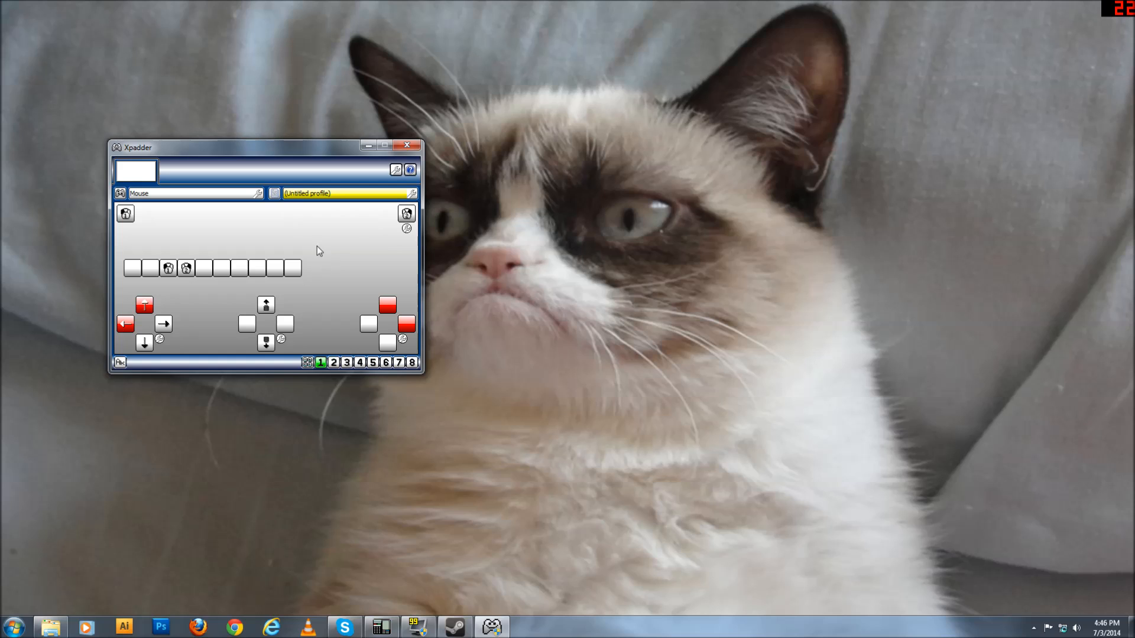
left_click(274, 194)
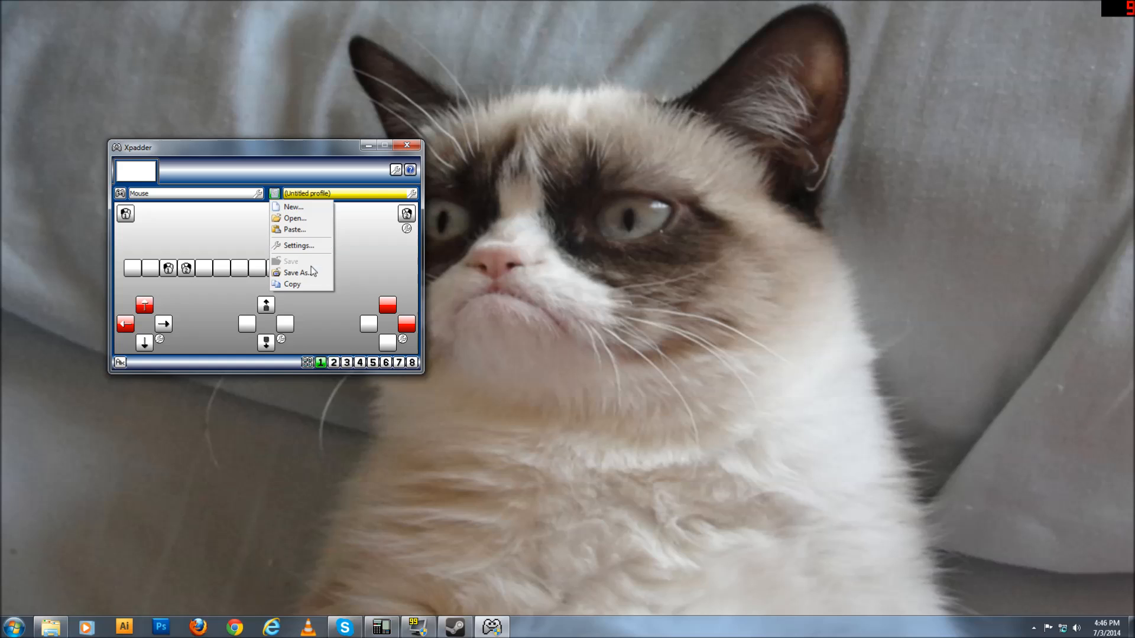
left_click(349, 261)
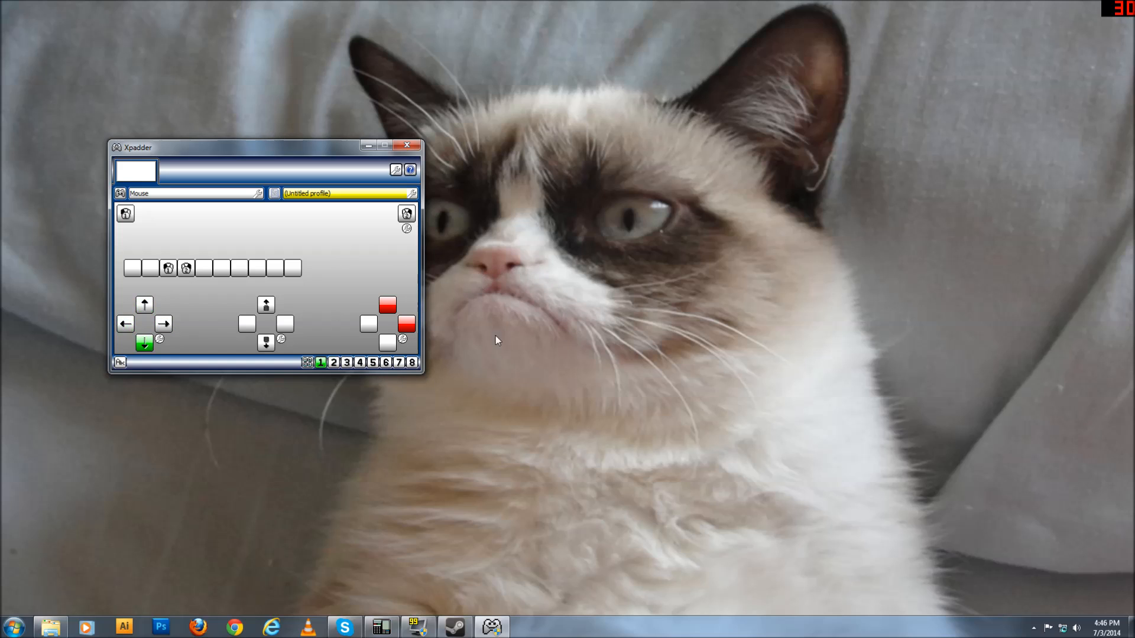
- Minimize the Xpadder window and test the gamepad's mouse control on the empty desktop
left_click(367, 144)
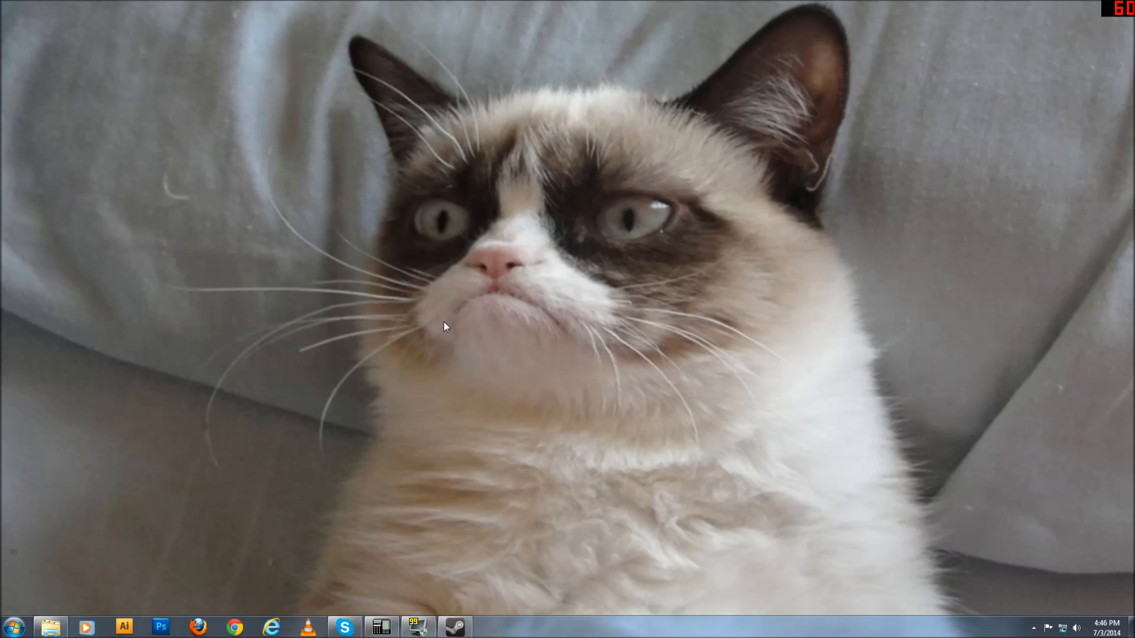
right_click(413, 383)
left_click(268, 265)
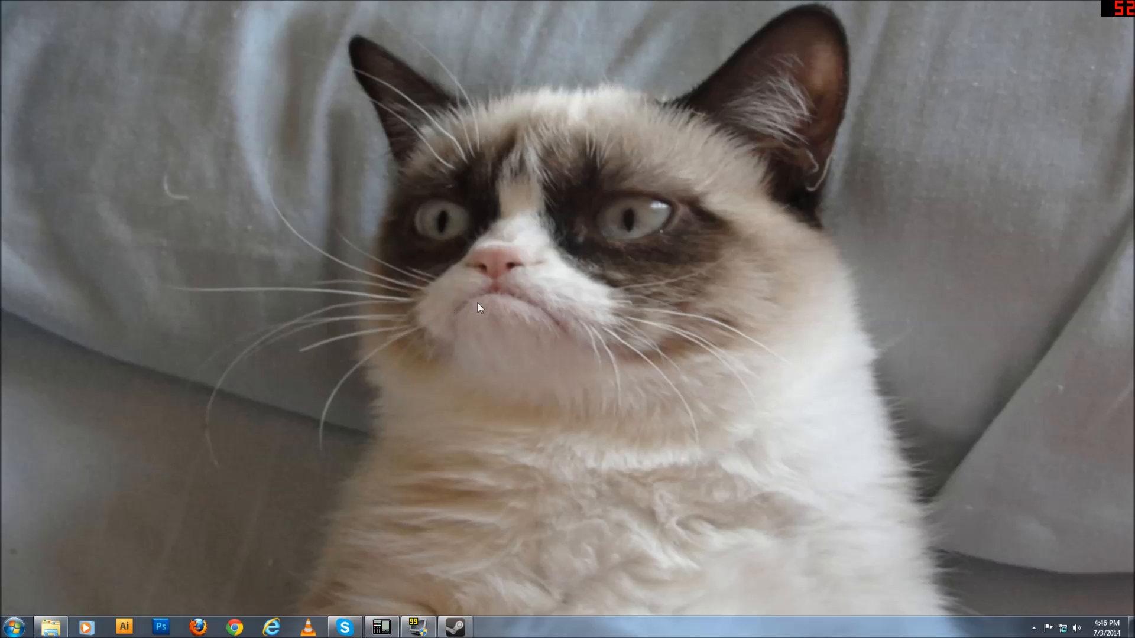